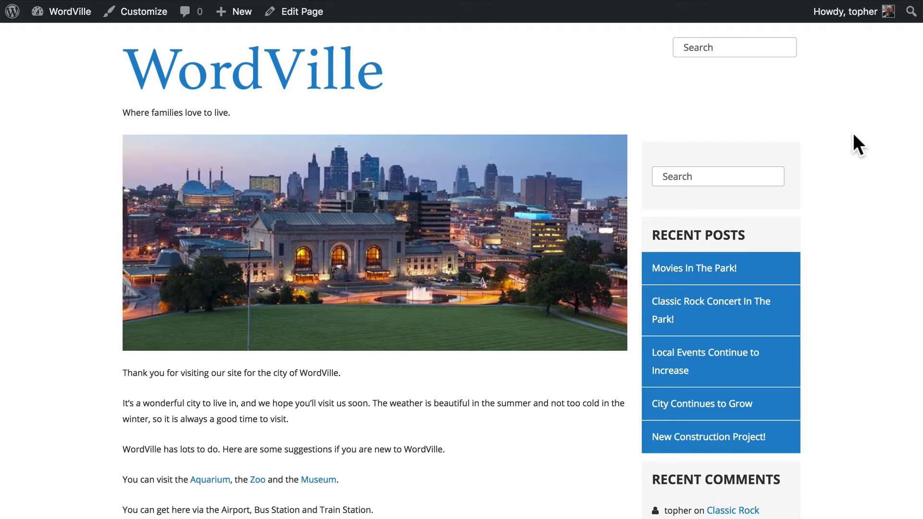
Scroll the WordVille homepage to review its posts, comments, archives, categories and meta sidebar widgets
scroll(853, 136, "down", 3)
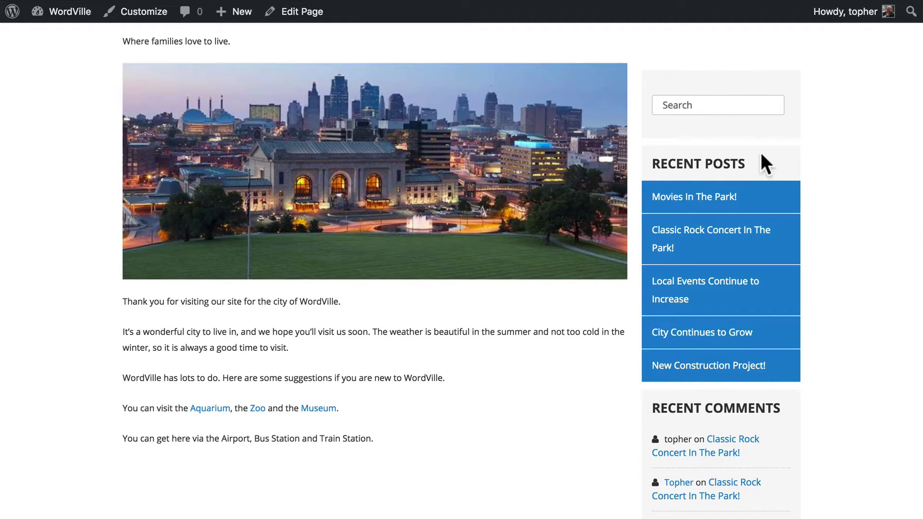
scroll(764, 163, "down", 10)
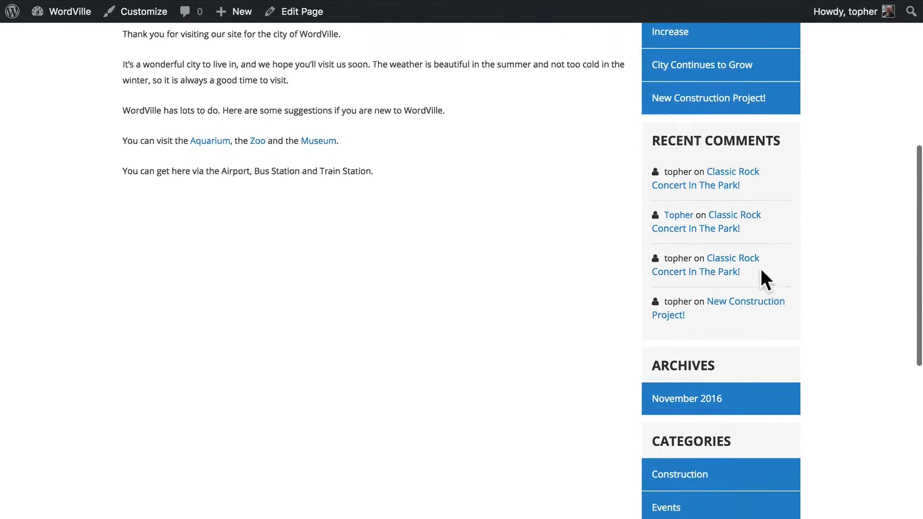
scroll(761, 271, "down", 7)
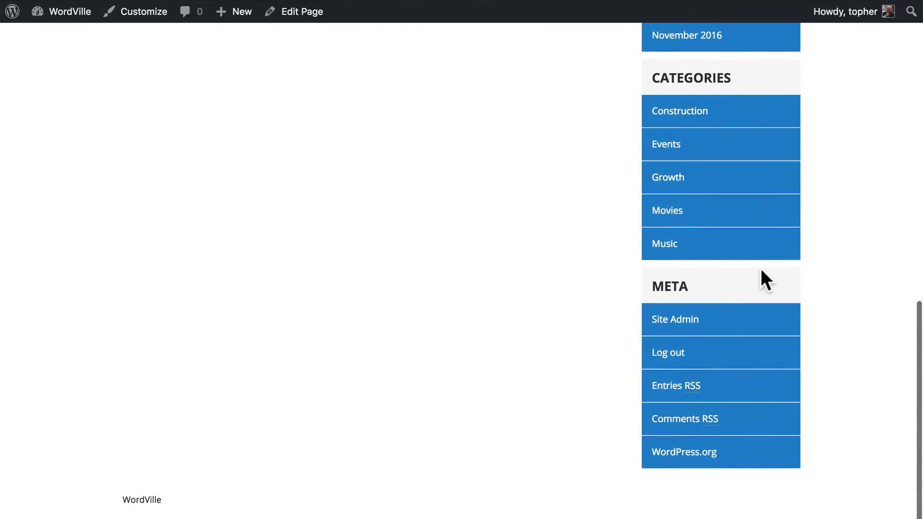
scroll(552, 470, "up", 15)
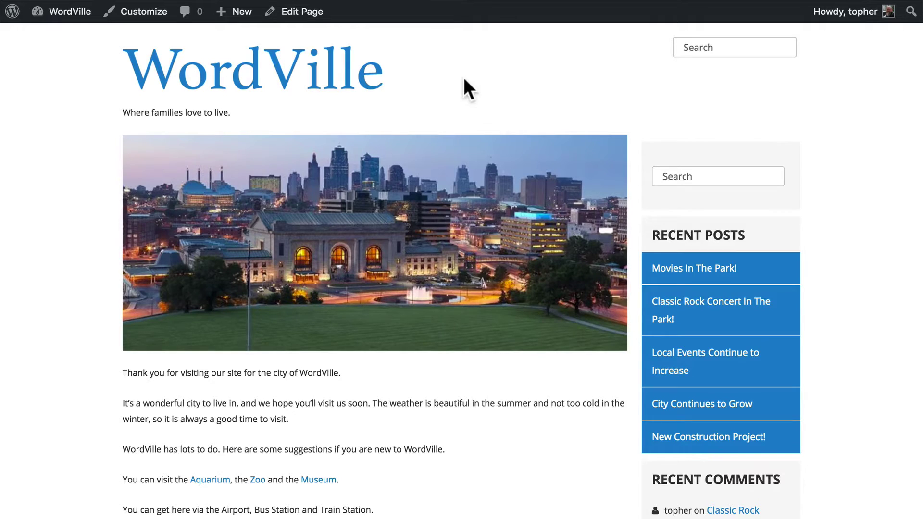
Go to the Widgets admin screen from the WordVille site menu
mouse_move(71, 19)
left_click(51, 74)
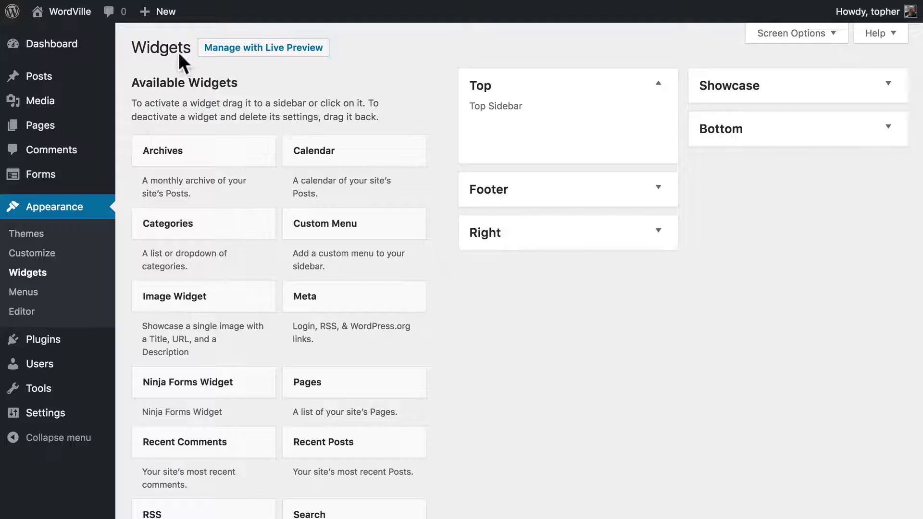
mouse_move(47, 55)
Expand the Footer, Right, Showcase and Bottom areas; Right lists Search through Meta
left_click(574, 201)
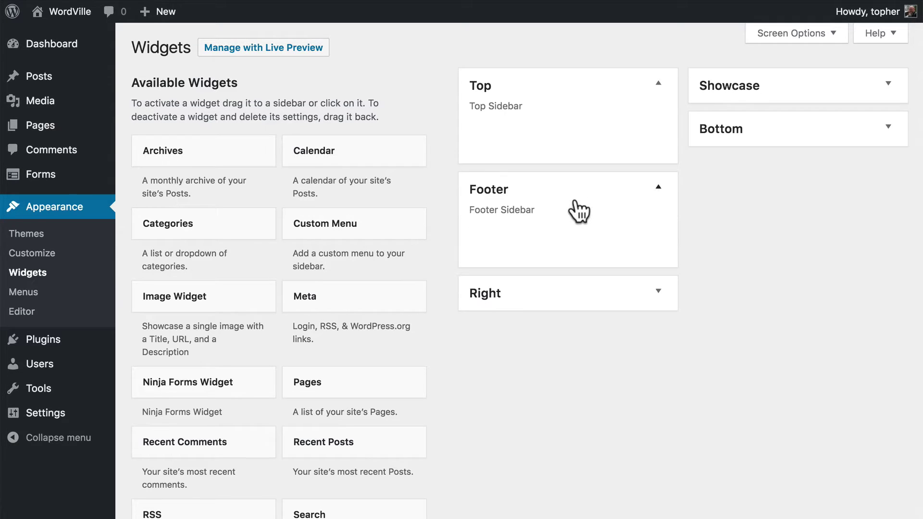
left_click(560, 298)
scroll(598, 325, "down", 2)
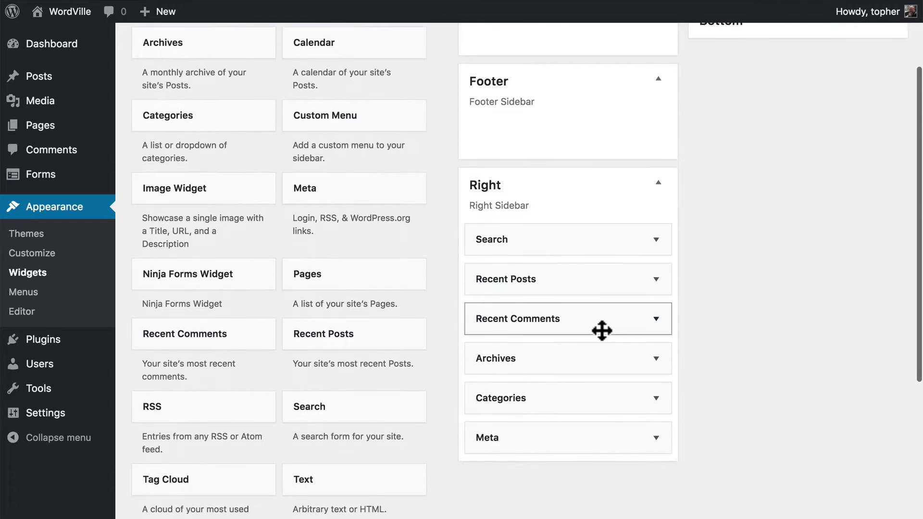
scroll(620, 317, "up", 3)
left_click(793, 64)
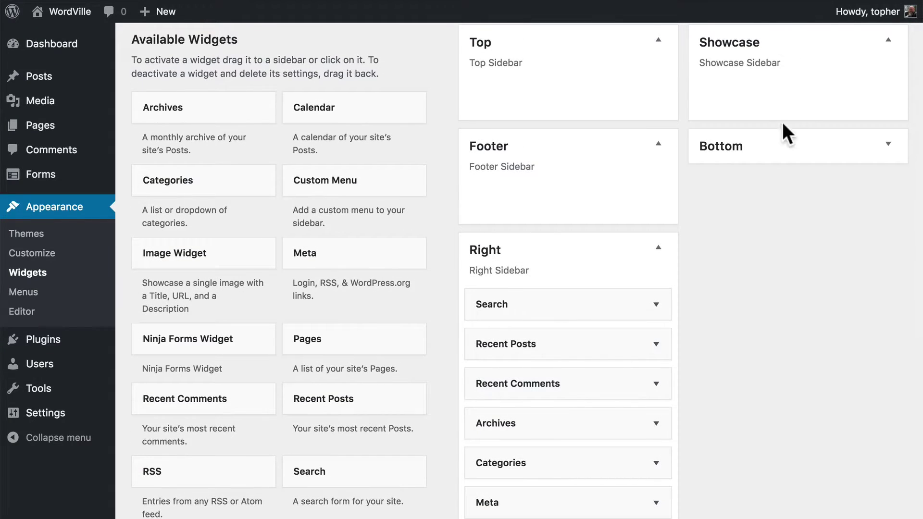
left_click(771, 153)
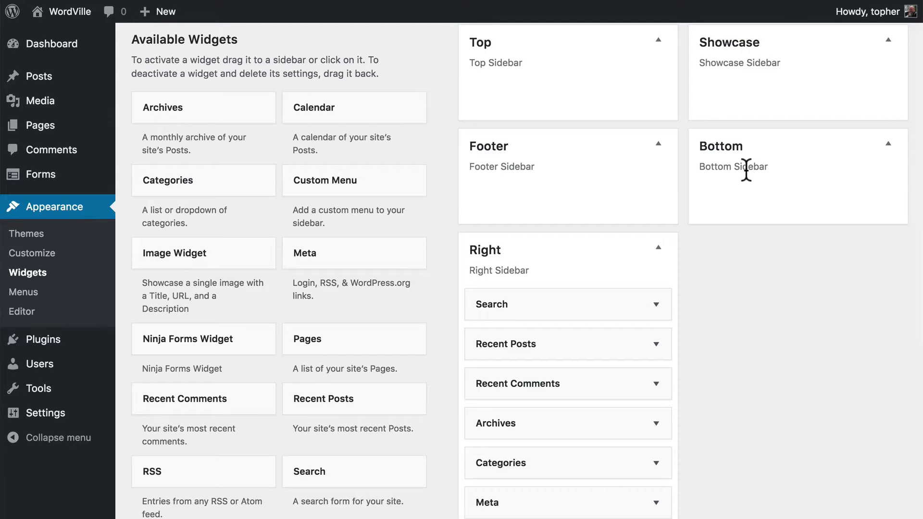
scroll(784, 422, "down", 2)
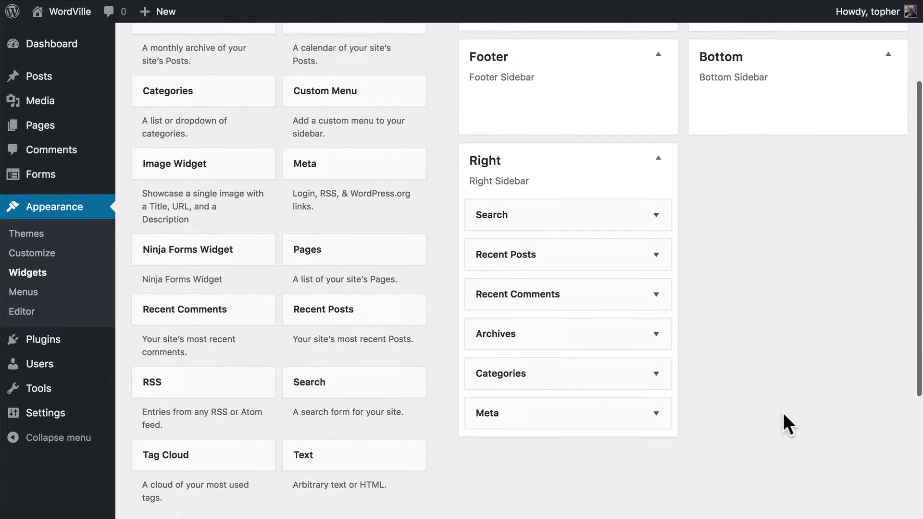
scroll(783, 413, "up", 2)
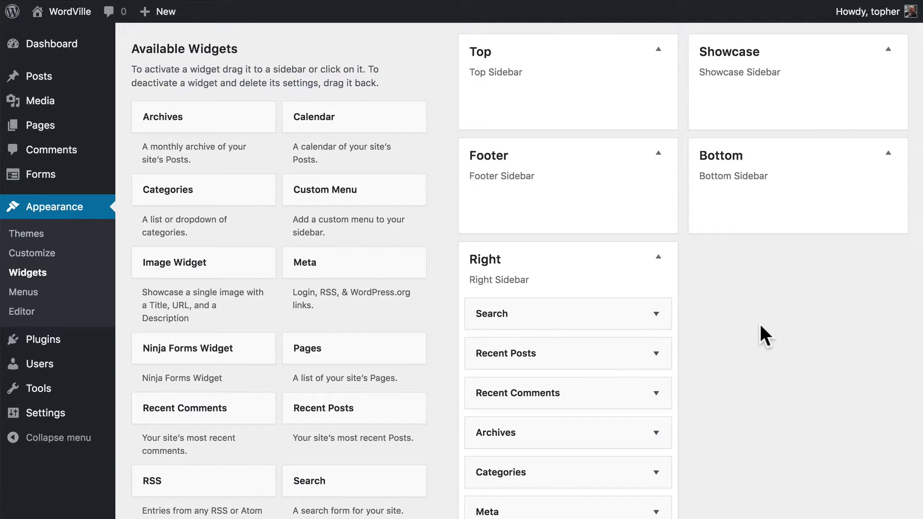
scroll(759, 324, "down", 2)
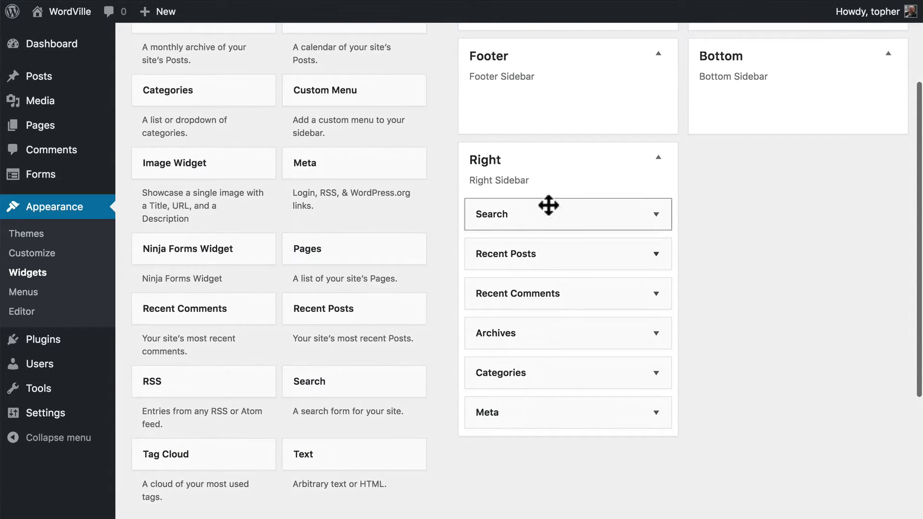
Compare the live homepage sidebar with the Widgets screen before making changes
left_click(83, 18)
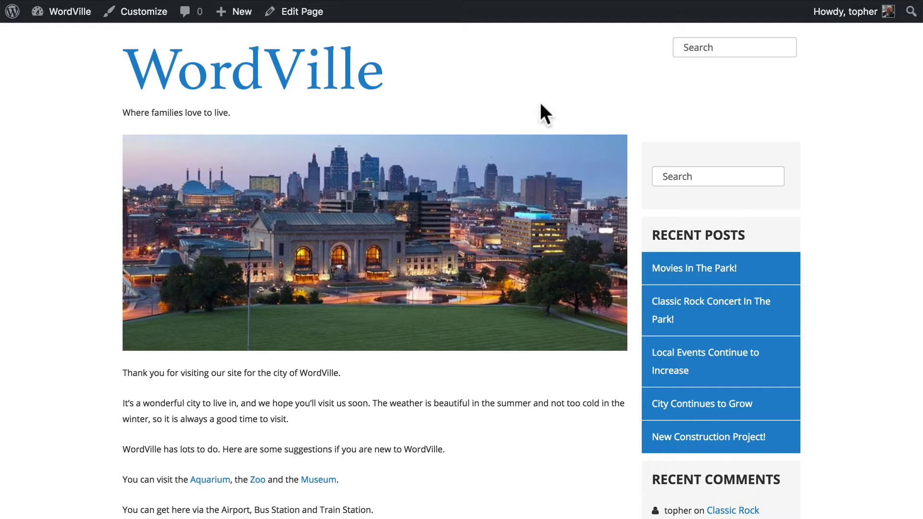
scroll(757, 213, "down", 5)
scroll(757, 213, "up", 4)
scroll(757, 214, "down", 1)
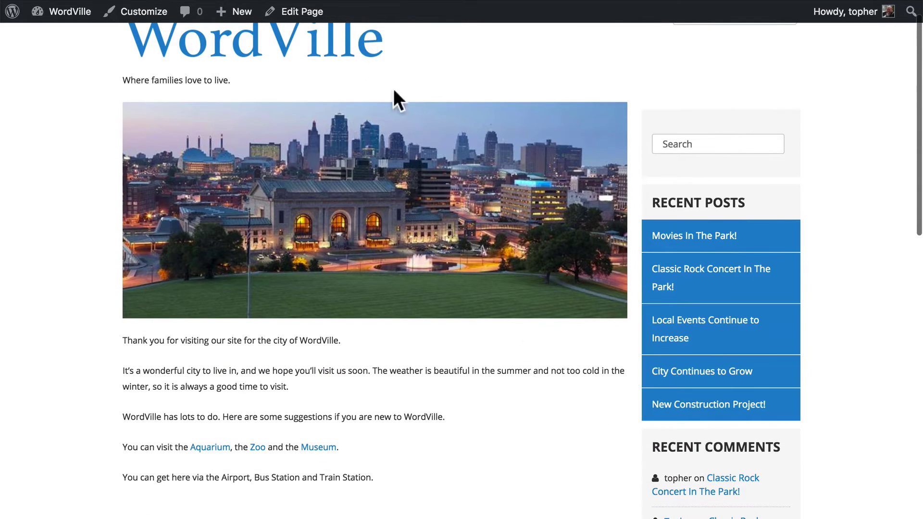
key("alt+Left")
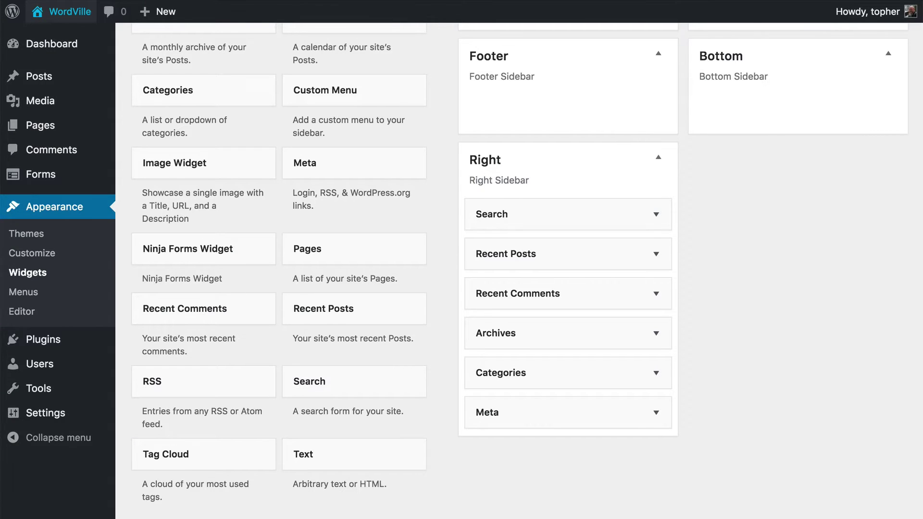
key("alt+Right")
scroll(781, 34, "up", 2)
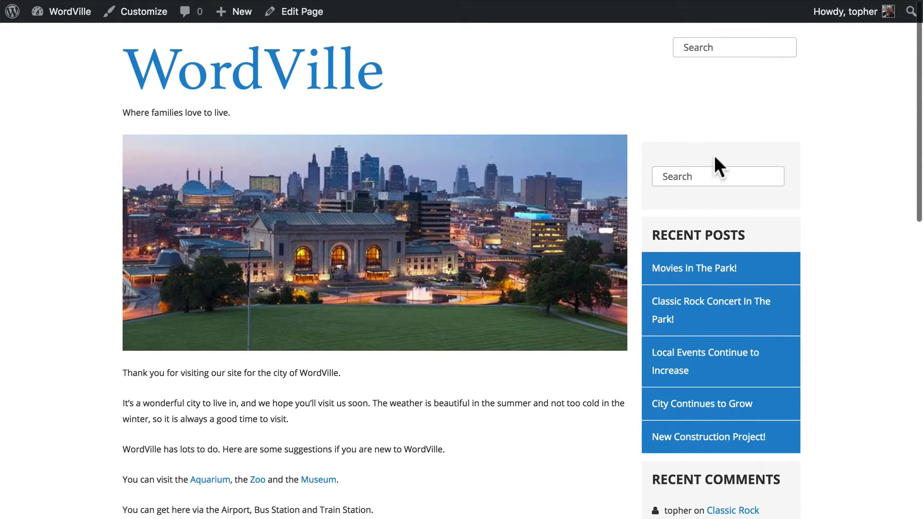
key("alt+Left")
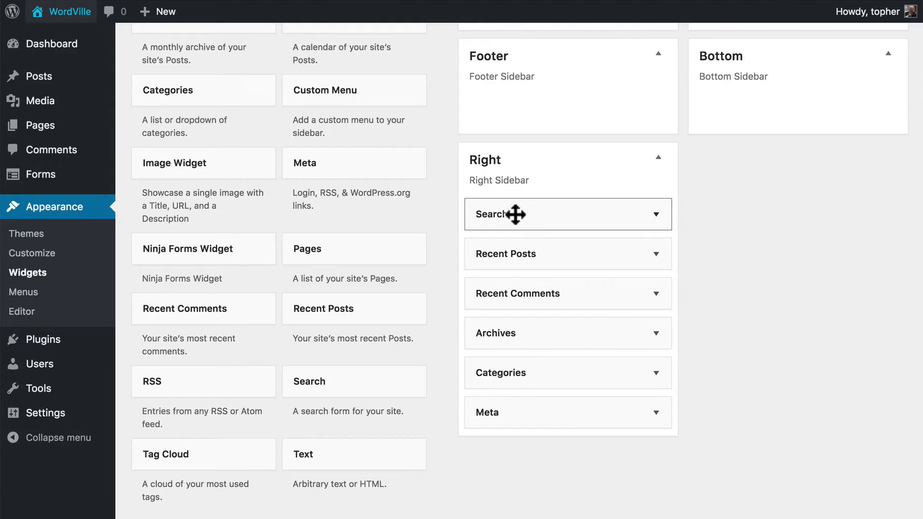
Remove Search, Meta and Recent Comments from the Right sidebar, reloading the homepage to check
left_click_drag(515, 214, 251, 185)
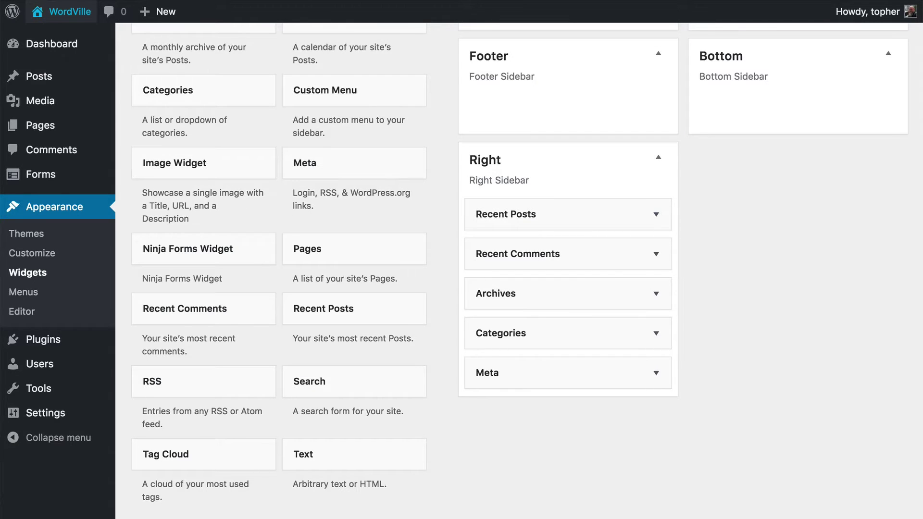
left_click(67, 9)
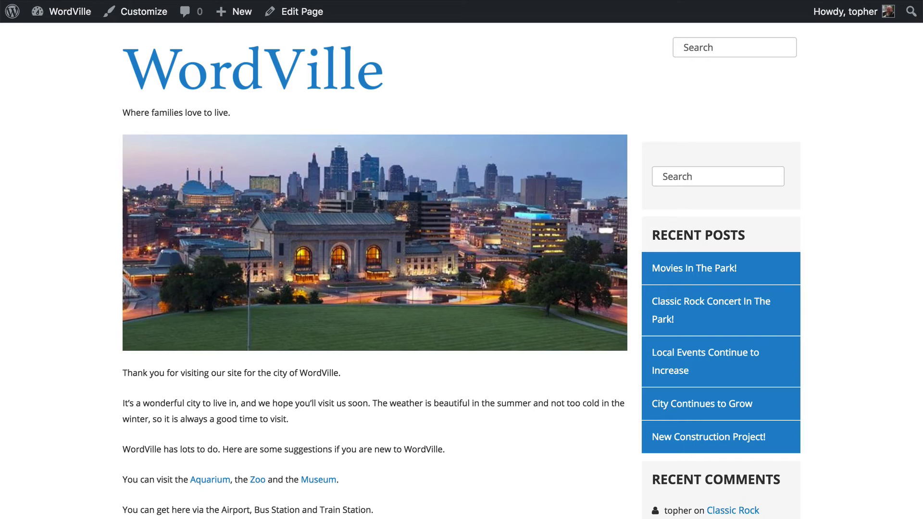
left_click(56, 2)
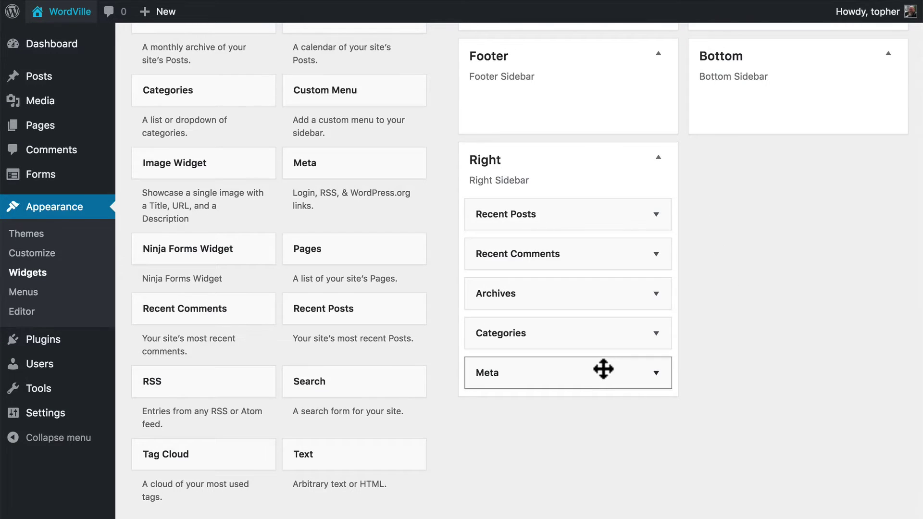
left_click_drag(602, 369, 315, 225)
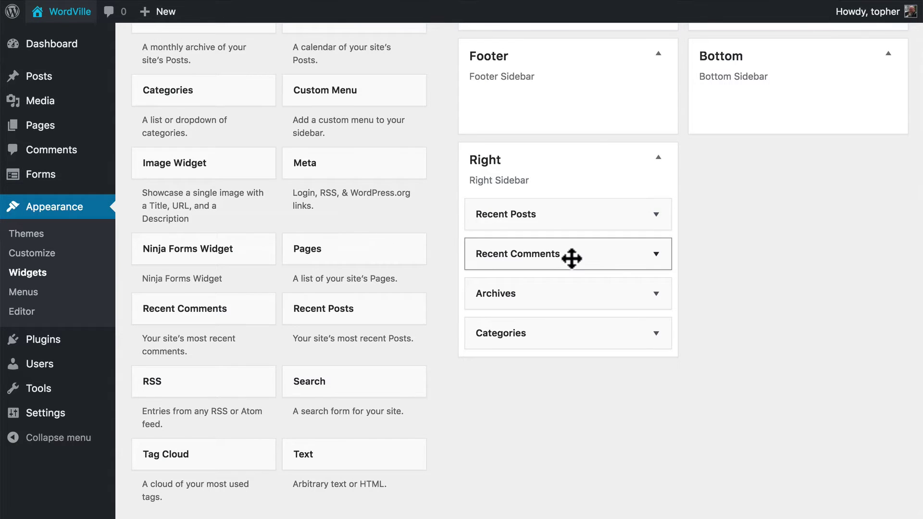
left_click_drag(564, 258, 296, 179)
Reload the live homepage and check the sidebar lists only Recent Posts, Archives and Categories
left_click(408, 1)
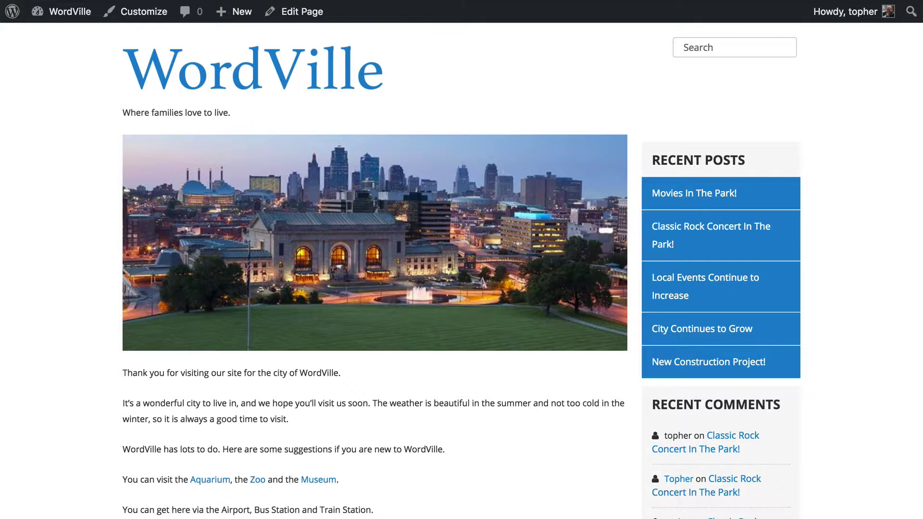
key("super+r")
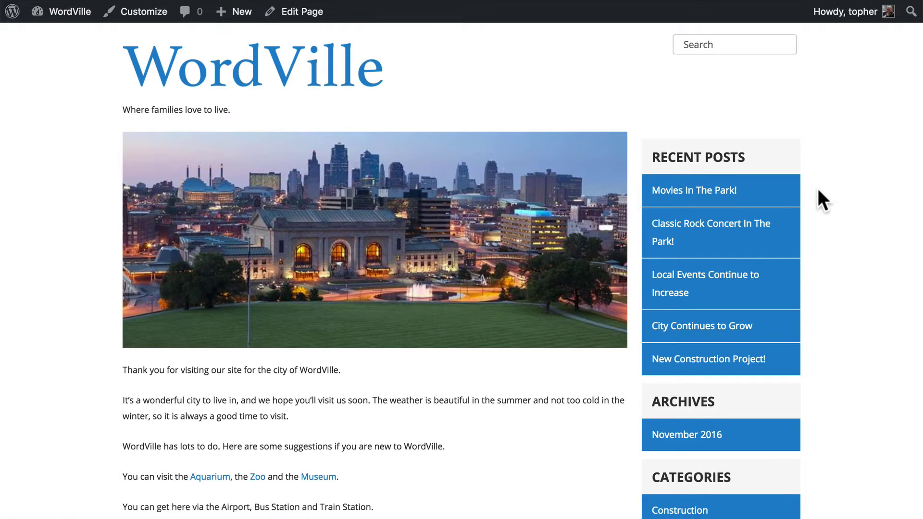
scroll(818, 189, "down", 3)
scroll(817, 190, "down", 5)
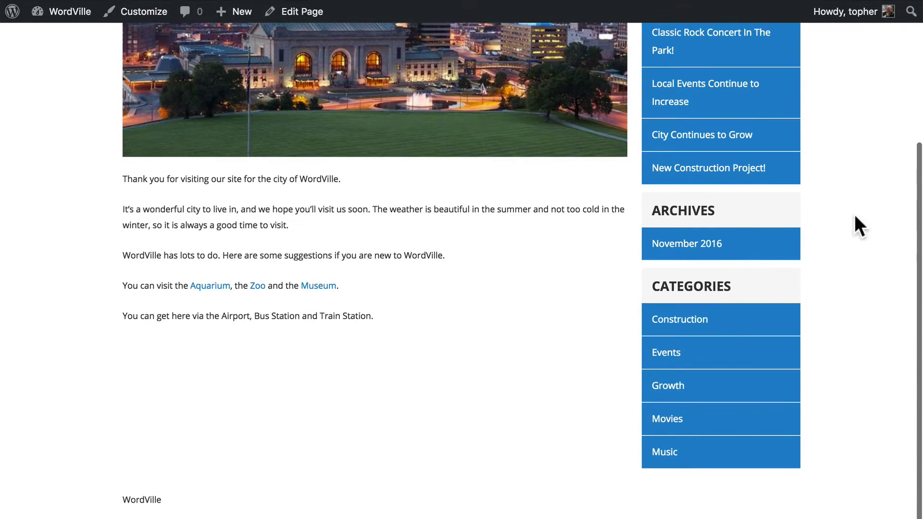
scroll(855, 215, "up", 5)
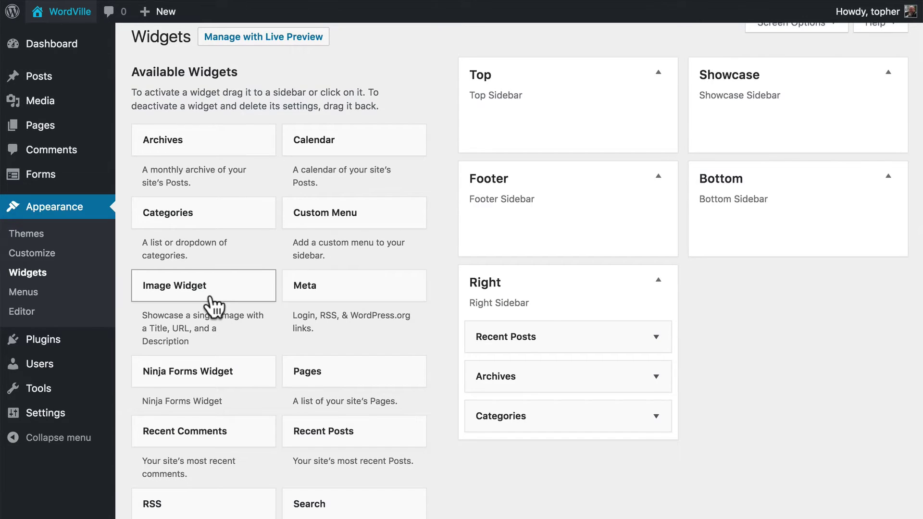
Place an Image Widget atop the Right sidebar holding the jellyfish photo with alt text 'Jellies!'
left_click_drag(214, 307, 566, 340)
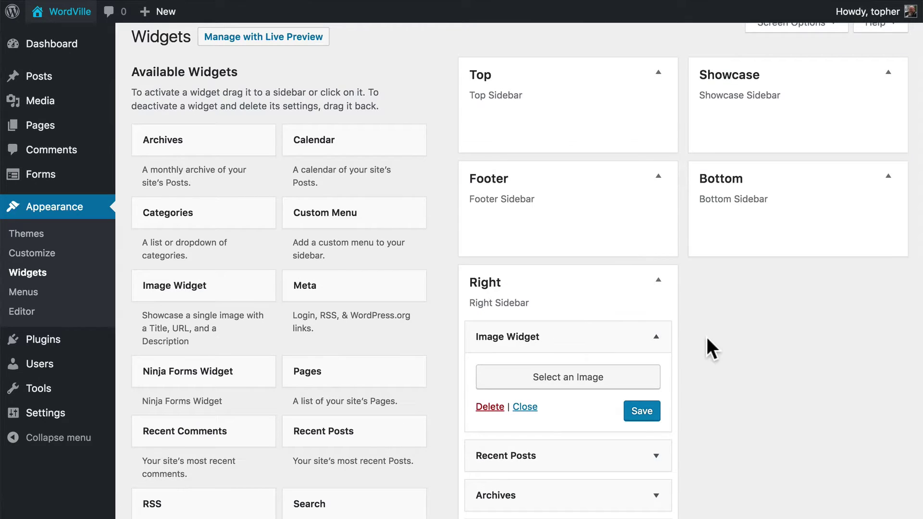
scroll(707, 339, "down", 4)
scroll(707, 336, "down", 1)
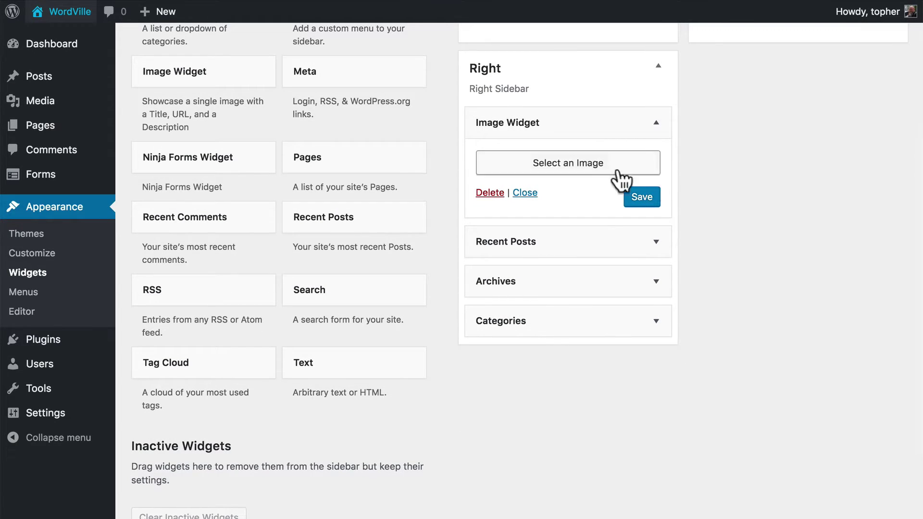
left_click(562, 166)
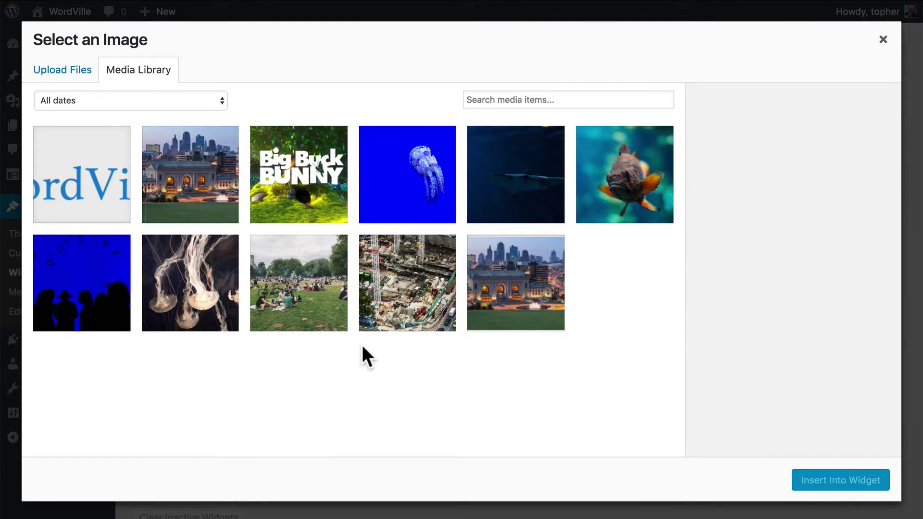
left_click(191, 288)
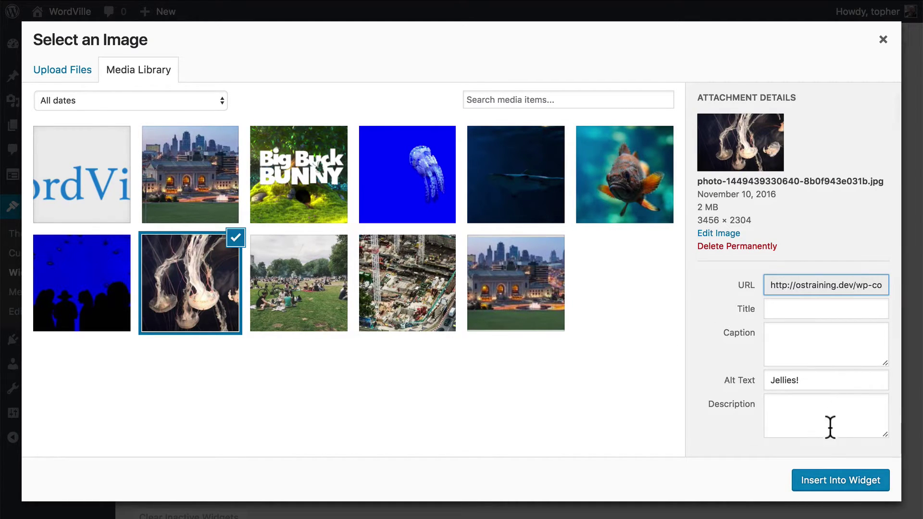
left_click(839, 484)
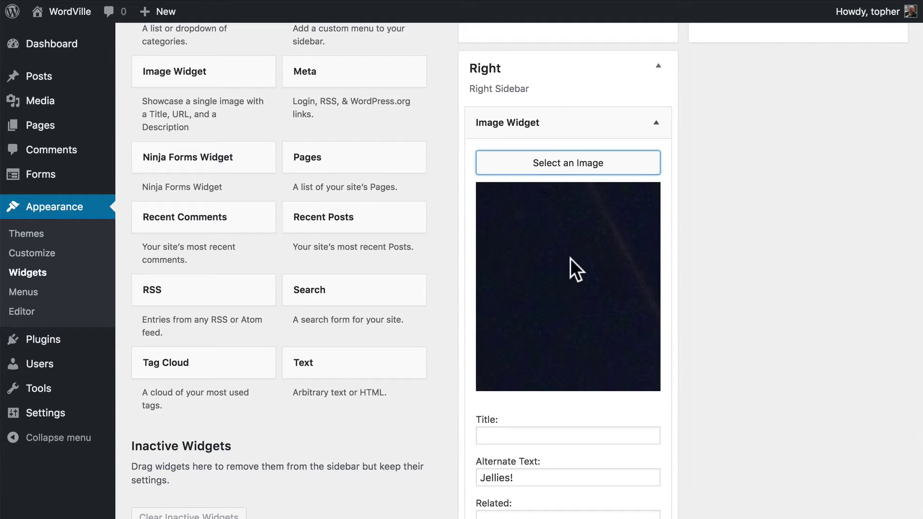
Title the image widget 'Visit The Aquarium' and add the 'These jellies spend their days…' caption
scroll(707, 298, "down", 5)
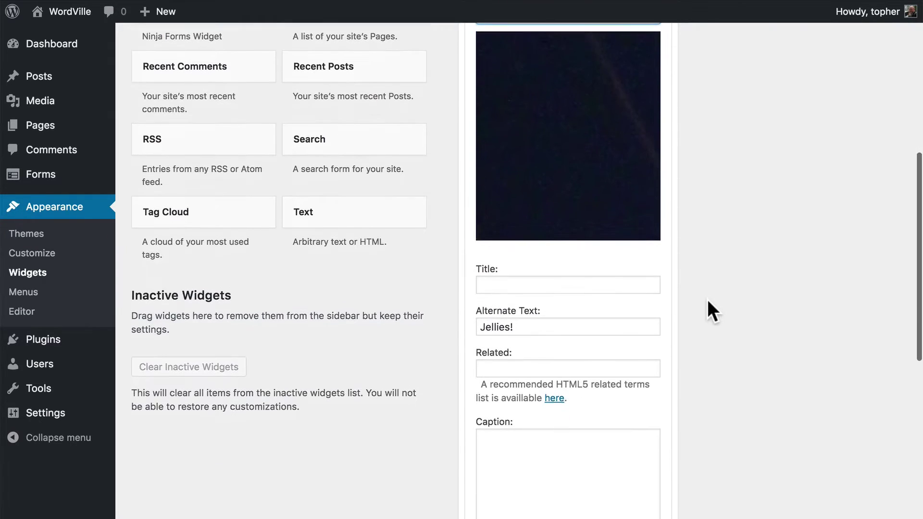
left_click(555, 226)
type("Visit The")
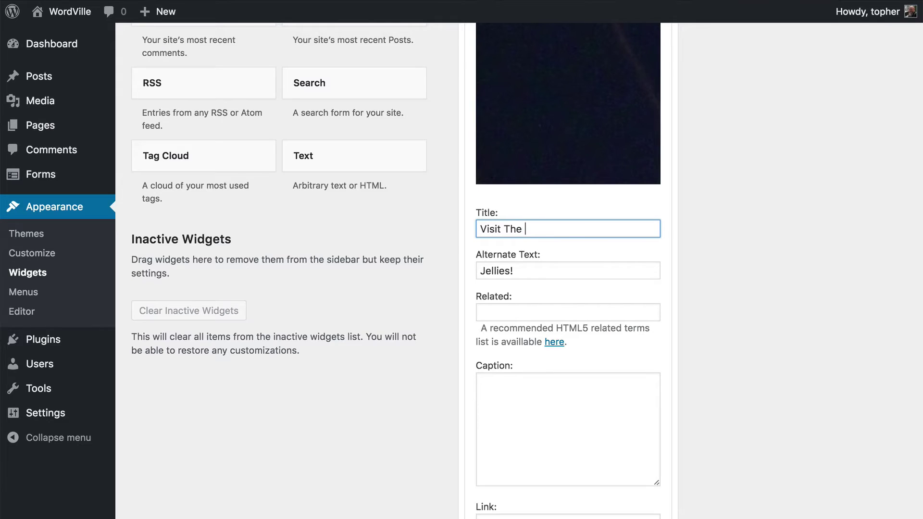
type(" Aquarium")
left_click(599, 411)
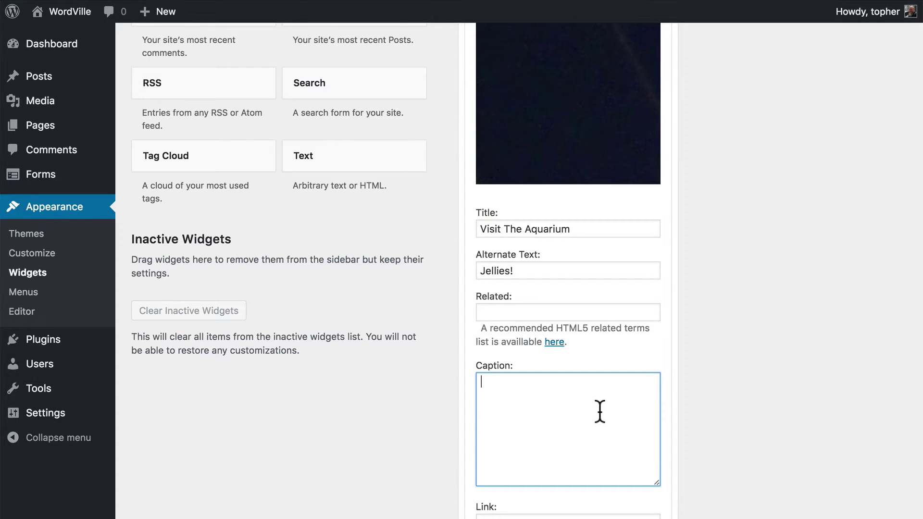
type("These jellies spend their days exploring their space, and are always fascinating to watch.")
Link the image to /aquarium, opening in the same window
scroll(599, 412, "down", 4)
scroll(567, 269, "down", 2)
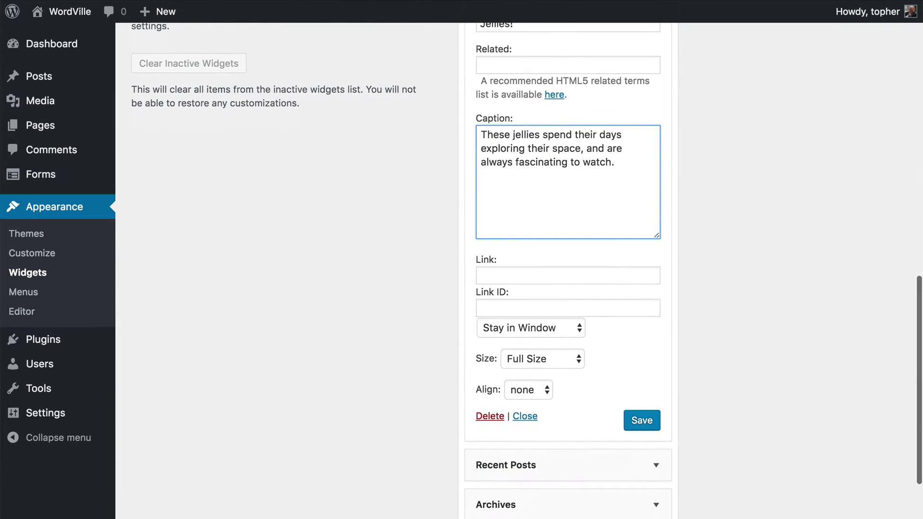
left_click(542, 275)
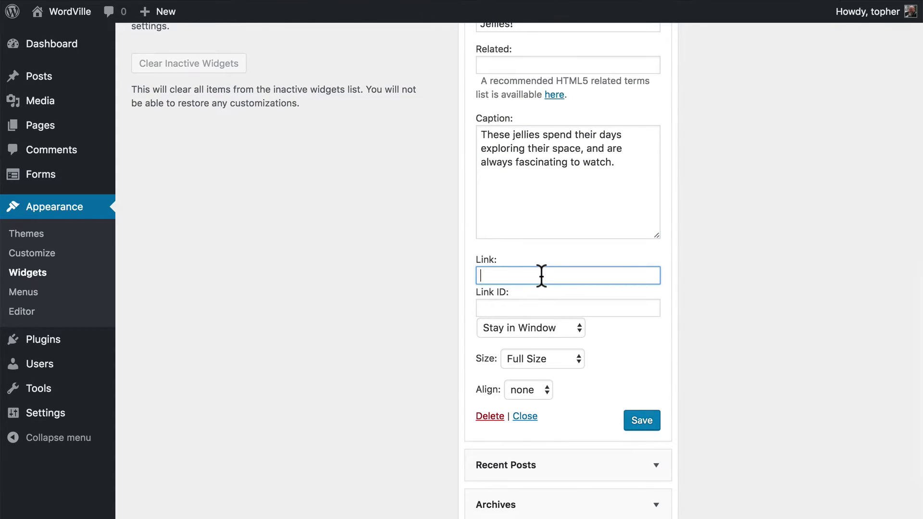
type("/aqua")
type("rium")
left_click(556, 327)
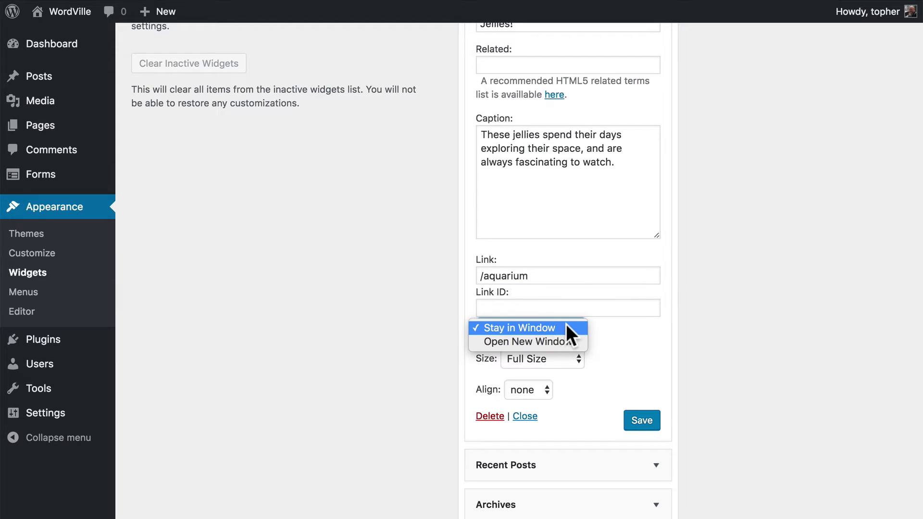
left_click(566, 328)
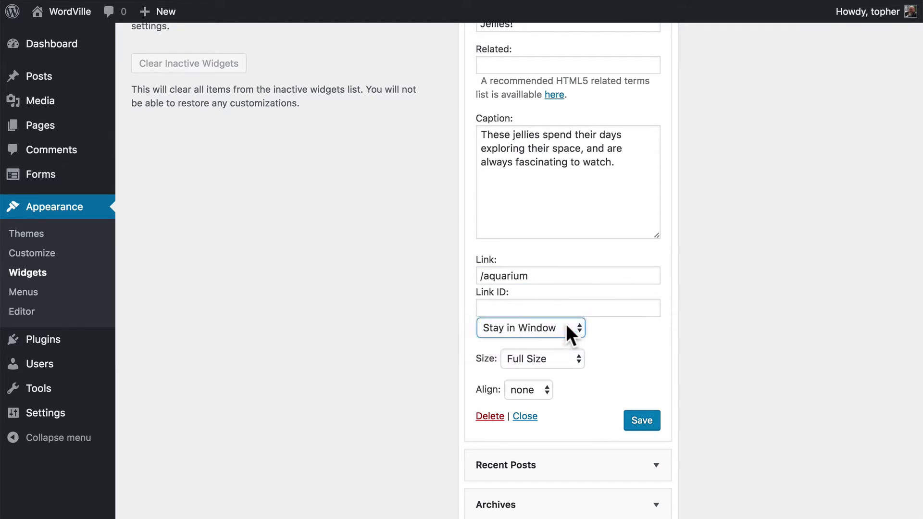
Set the image size to Medium, keep alignment none, and save the widget
left_click(558, 356)
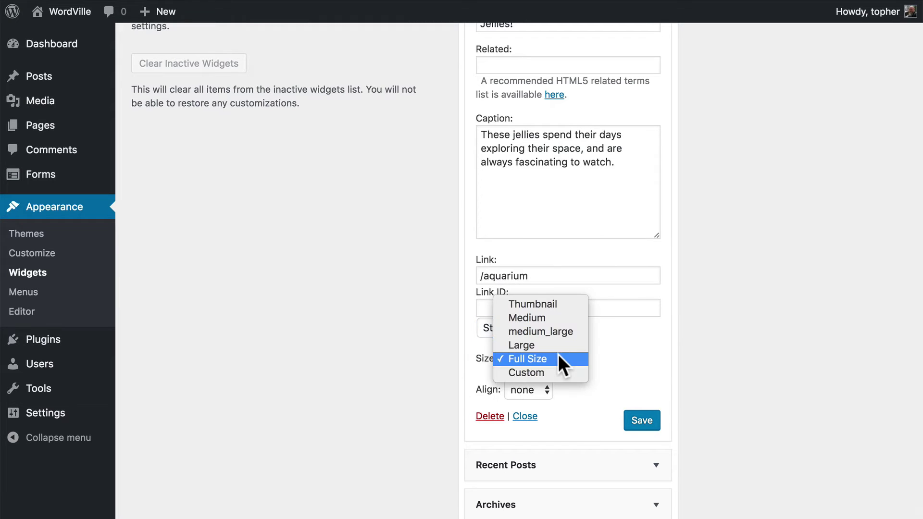
left_click(557, 317)
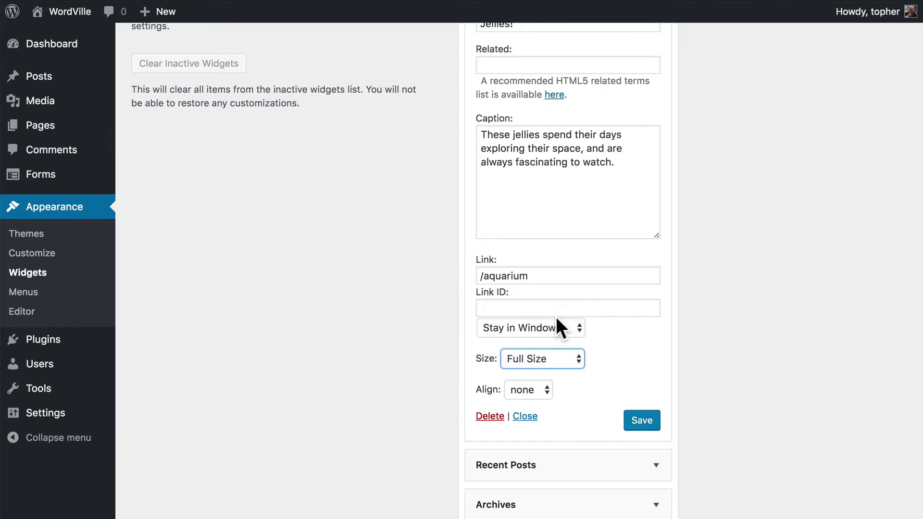
left_click(525, 390)
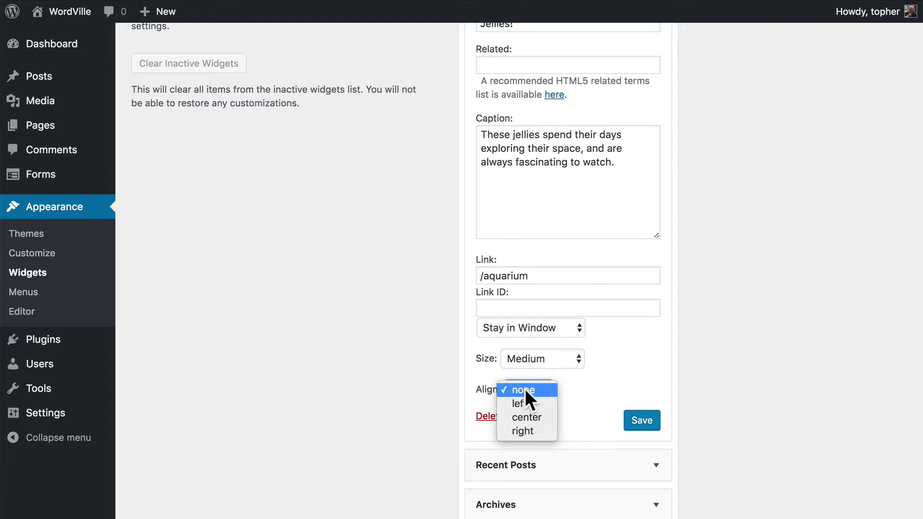
left_click(596, 382)
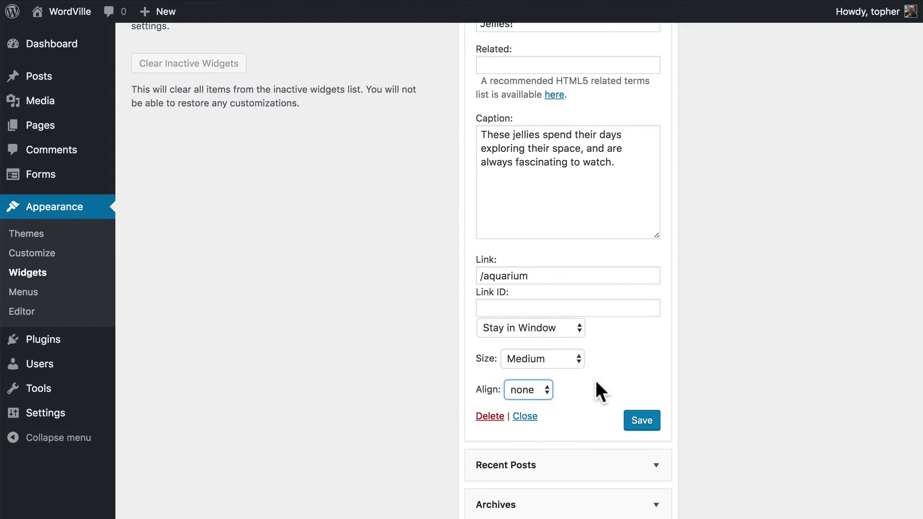
left_click(642, 423)
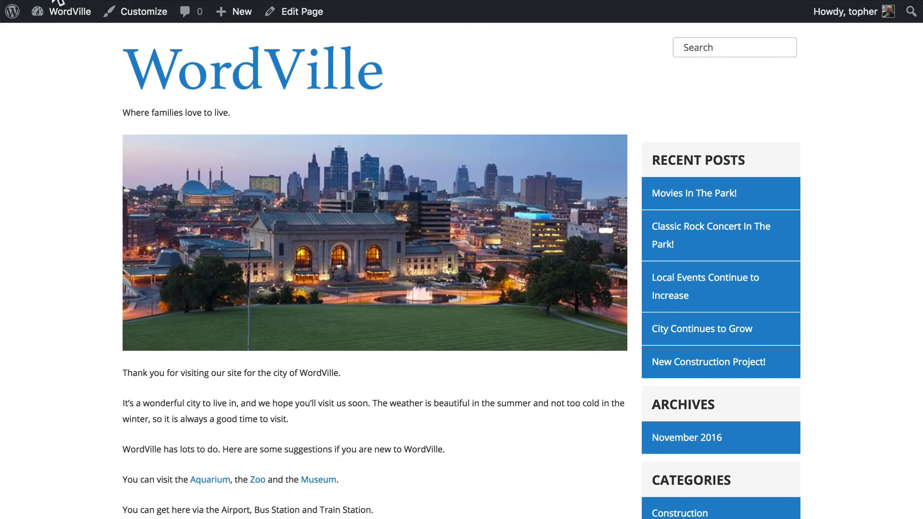
left_click(59, 1)
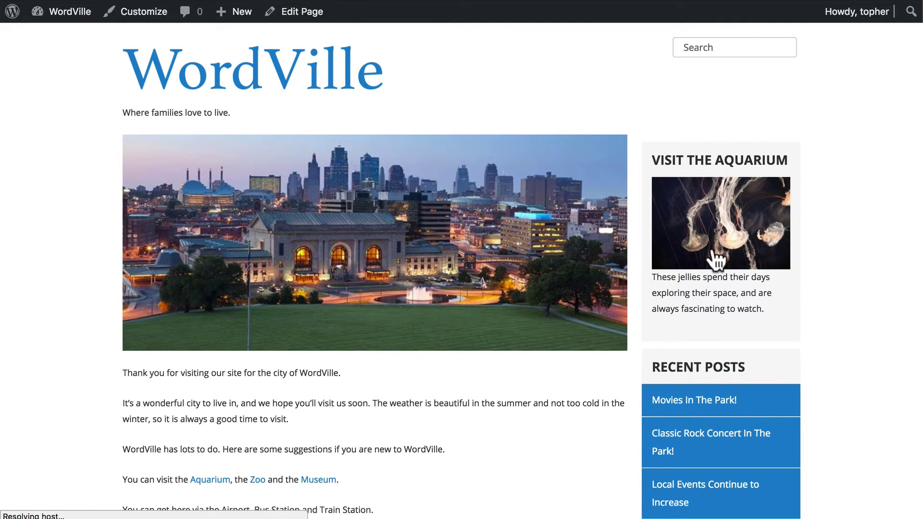
left_click(718, 210)
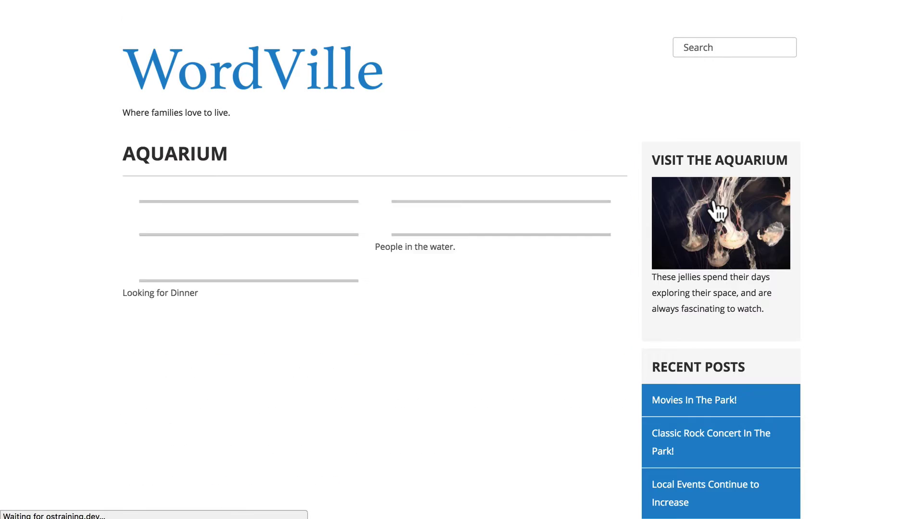
scroll(857, 229, "down", 5)
scroll(857, 229, "up", 2)
scroll(857, 229, "up", 4)
key("alt+Left")
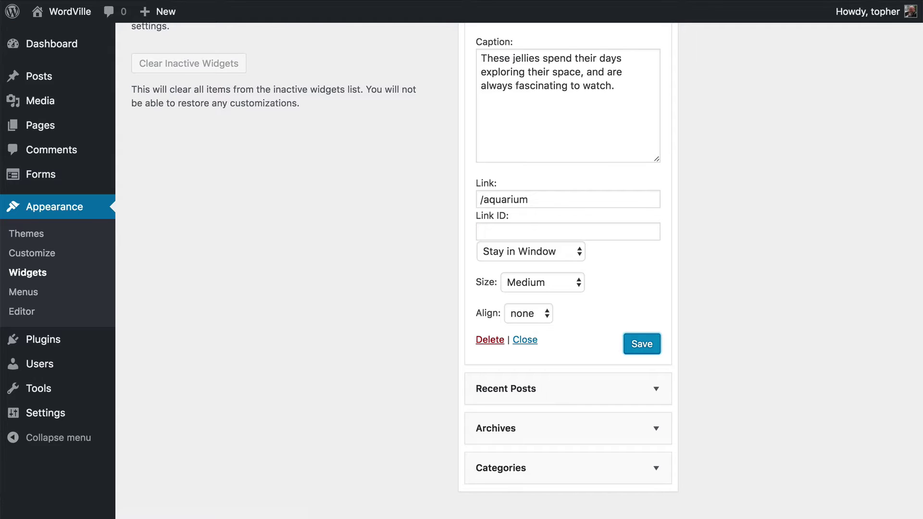
Collapse the Right, Showcase and Bottom sidebar lists on the Widgets page
scroll(606, 155, "up", 10)
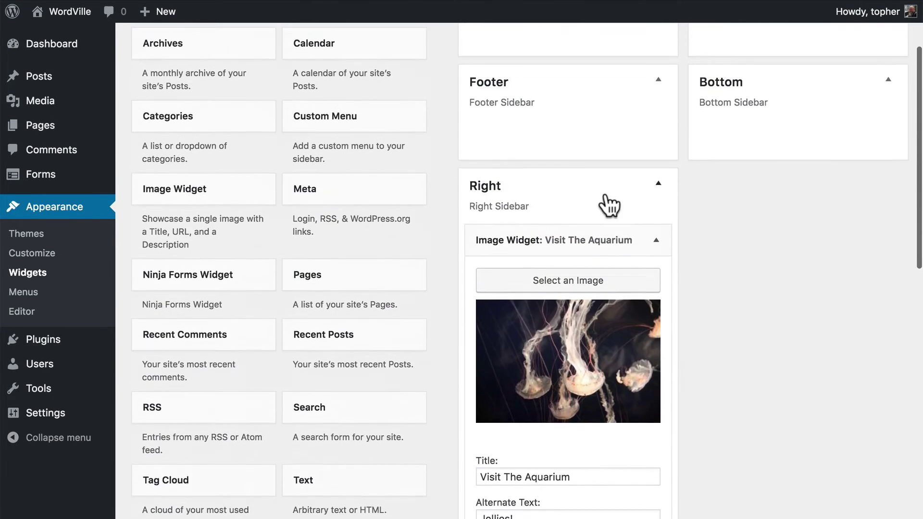
scroll(607, 201, "up", 2)
left_click(605, 206)
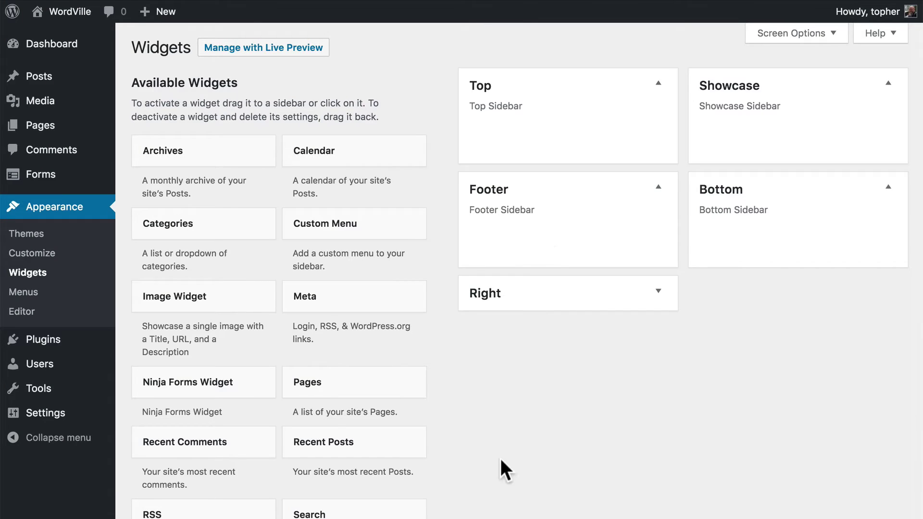
left_click(694, 233)
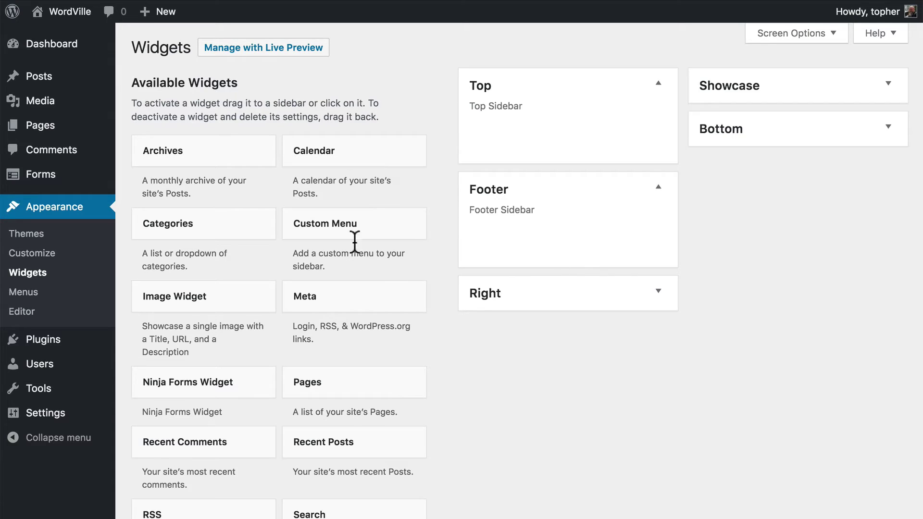
Search the plugin directory for 'google map widget'
mouse_move(86, 348)
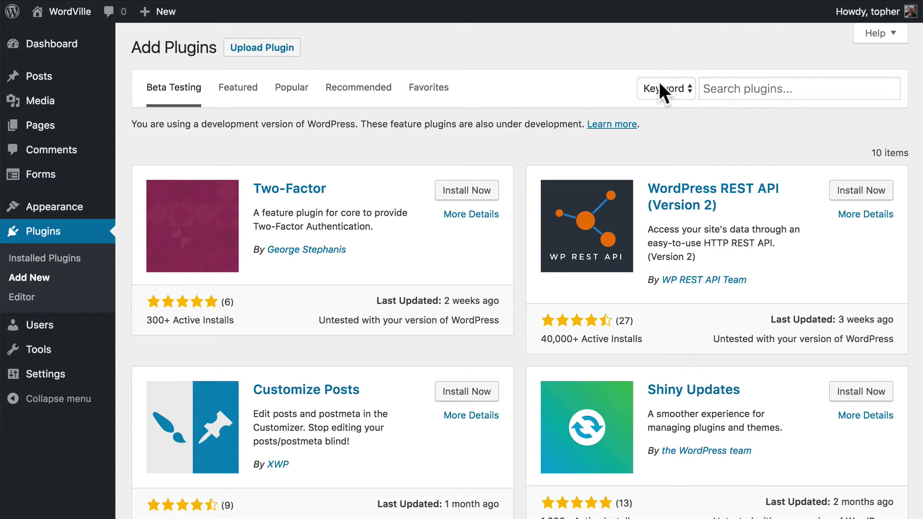
left_click(750, 89)
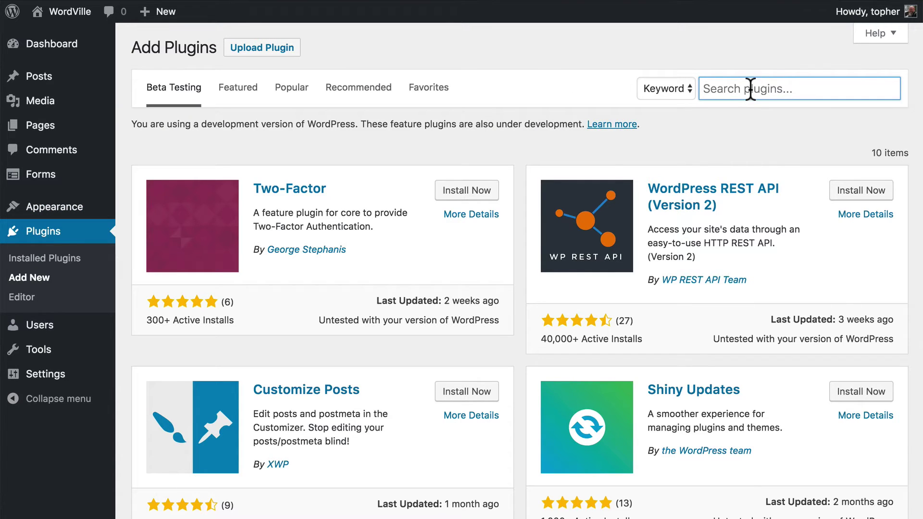
type("google map widget")
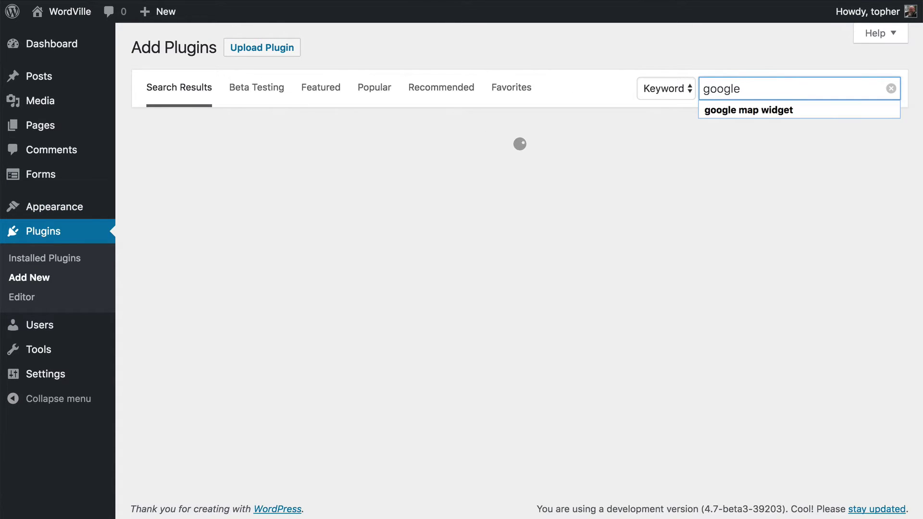
key("Return")
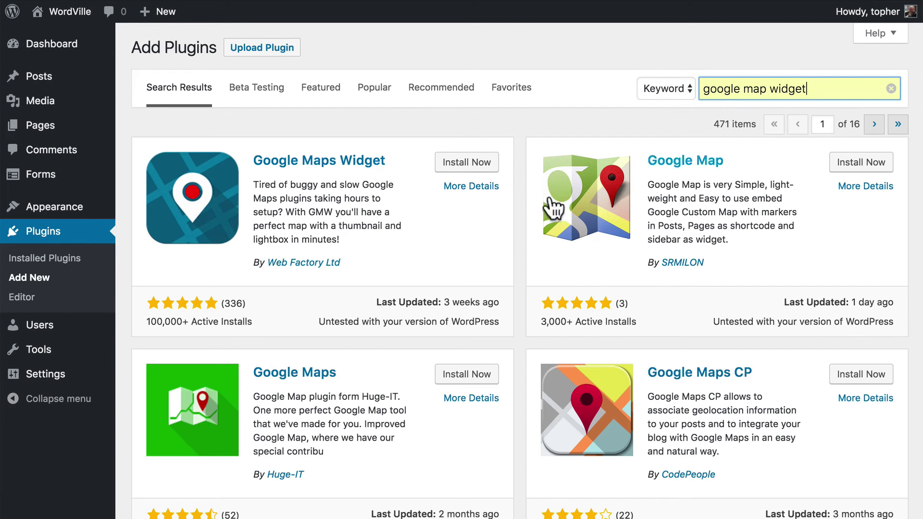
Install and activate the Google Maps Widget plugin from its details page
left_click(470, 189)
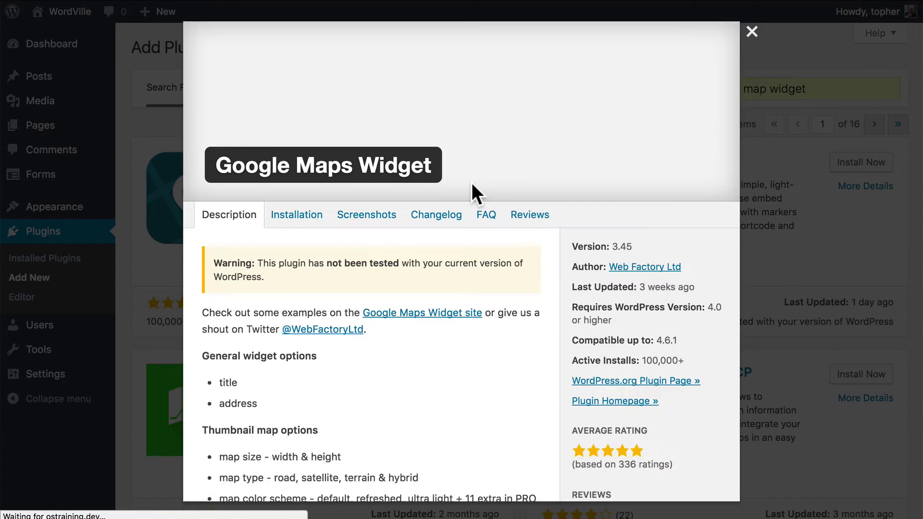
scroll(457, 354, "down", 3)
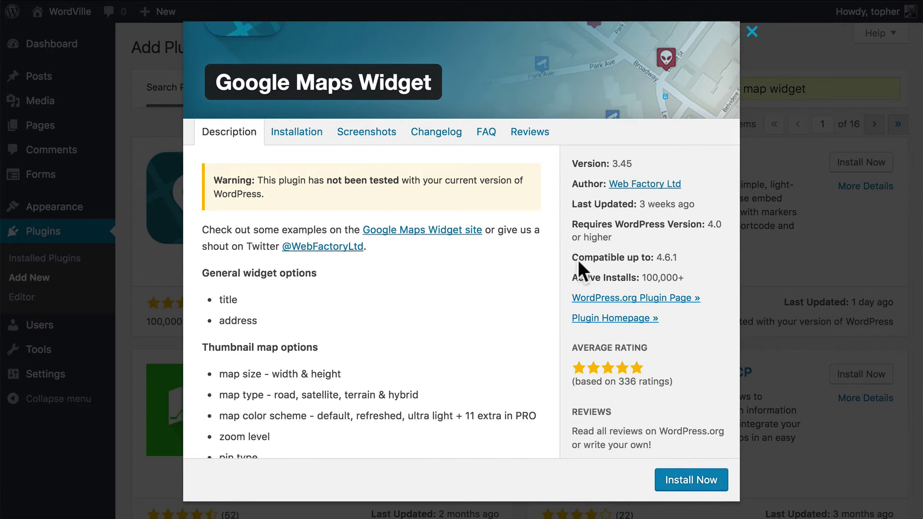
scroll(680, 347, "down", 2)
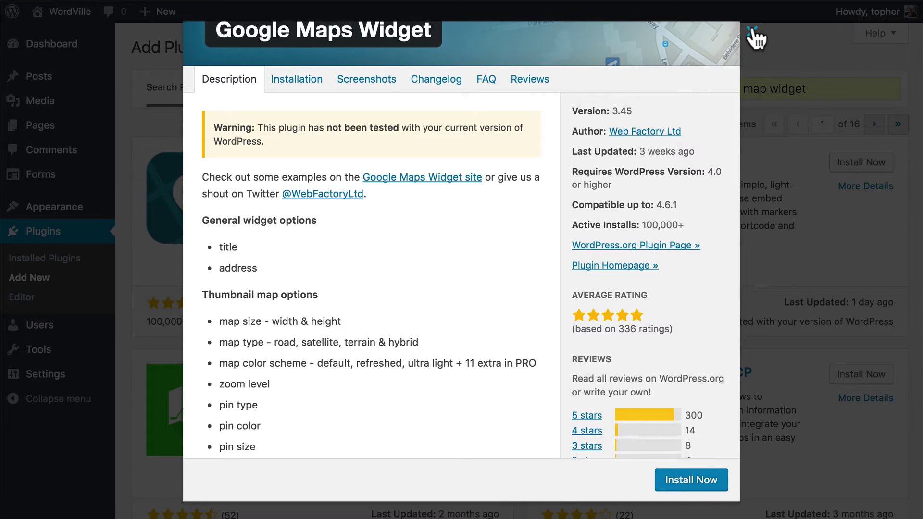
left_click(668, 483)
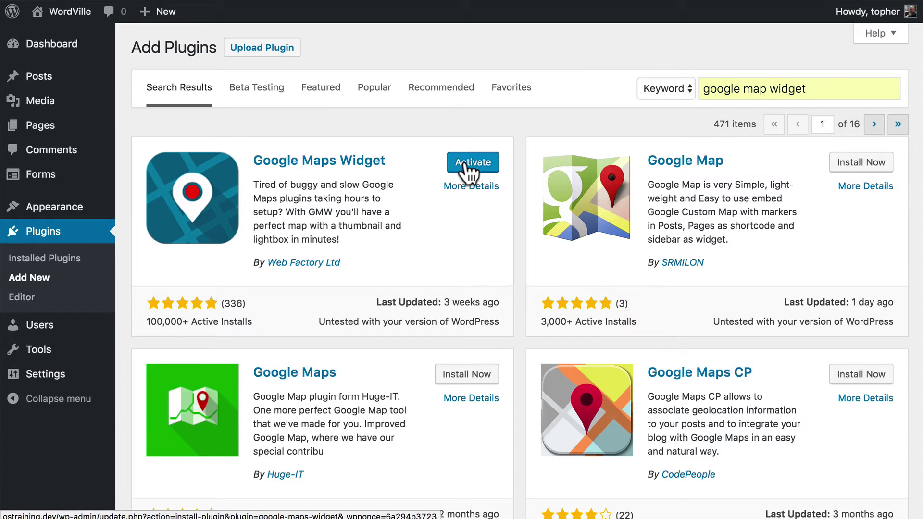
left_click(464, 168)
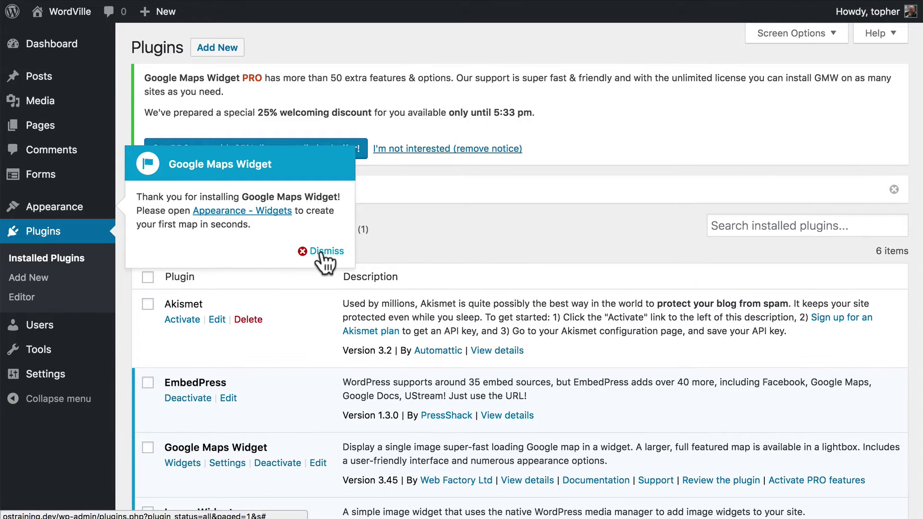
Dismiss the Google Maps Widget welcome notice and reach the Widgets page
left_click(324, 251)
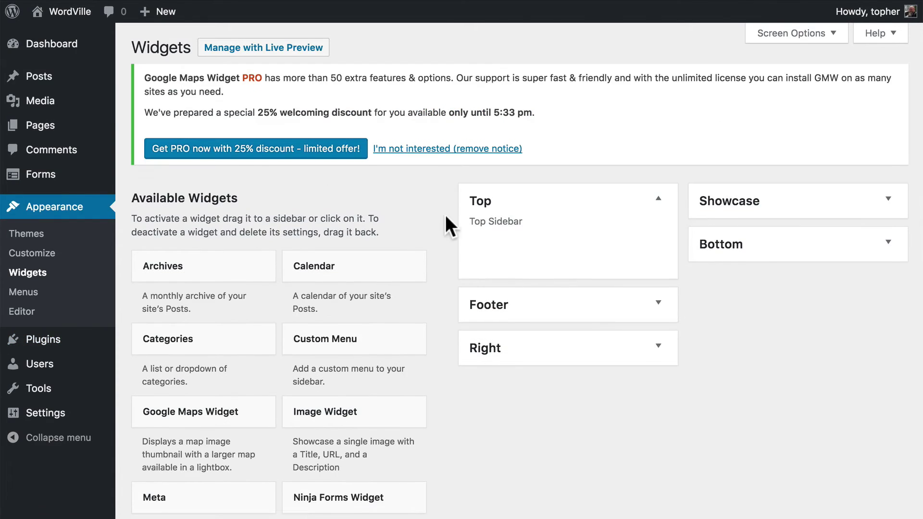
scroll(477, 406, "down", 3)
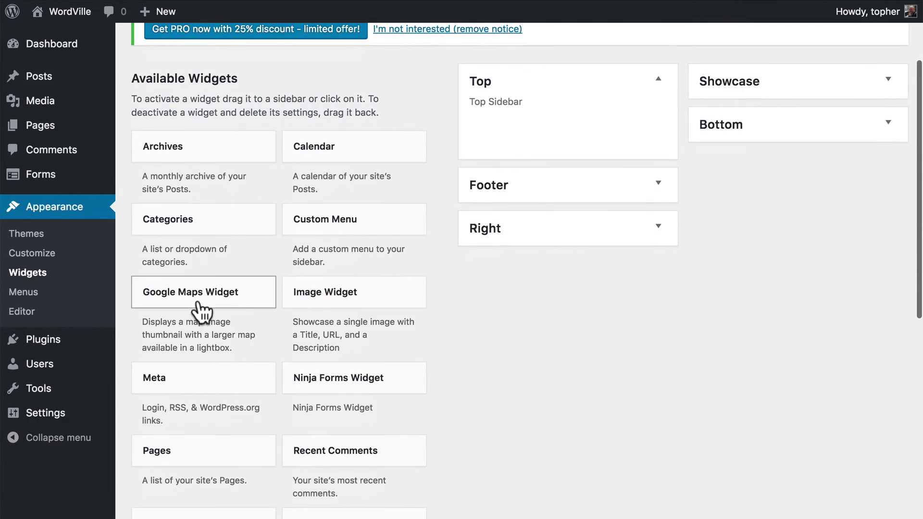
Add a Google Maps Widget to the Footer widget area
left_click(508, 192)
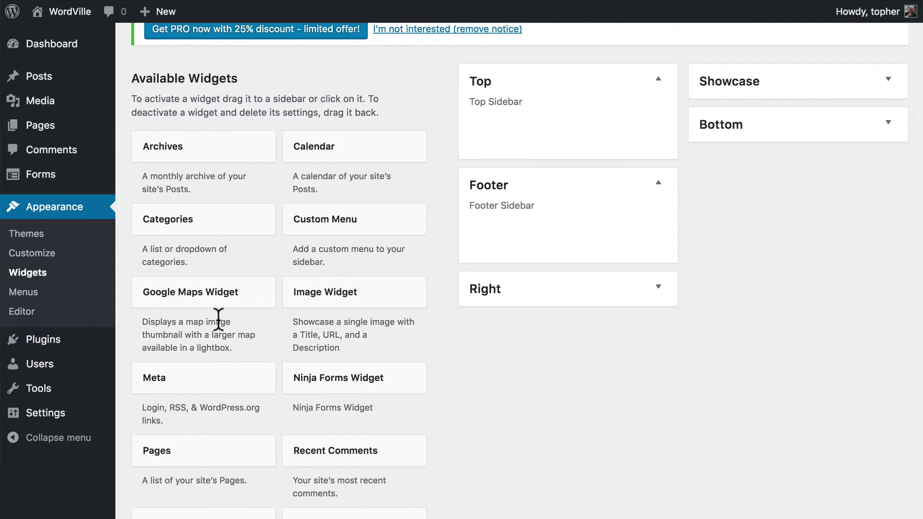
left_click_drag(202, 295, 546, 226)
scroll(671, 306, "down", 5)
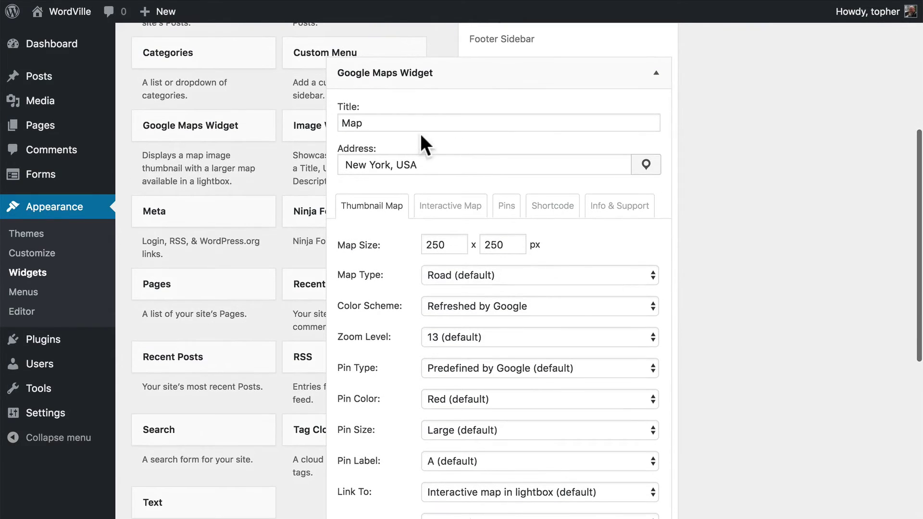
Clear the map title, set the address to Wardville OK, and save the widget
double_click(416, 120)
key("BackSpace")
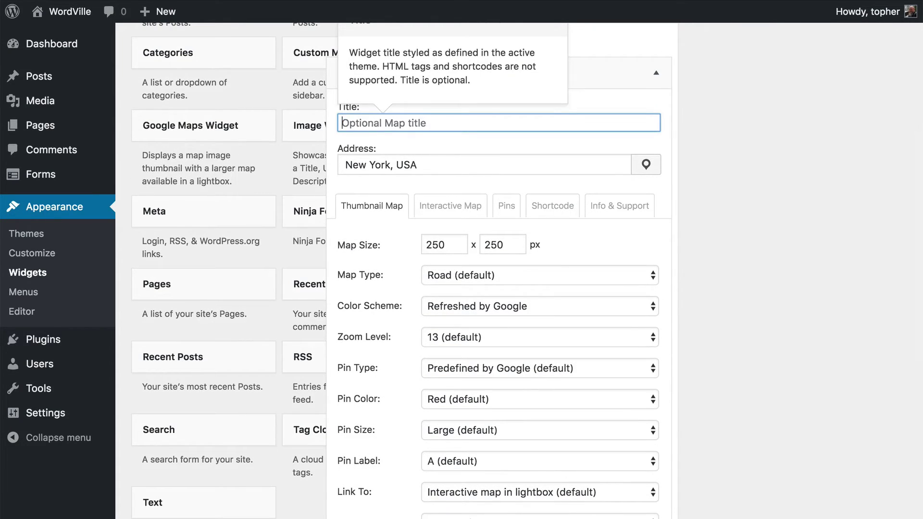
triple_click(440, 165)
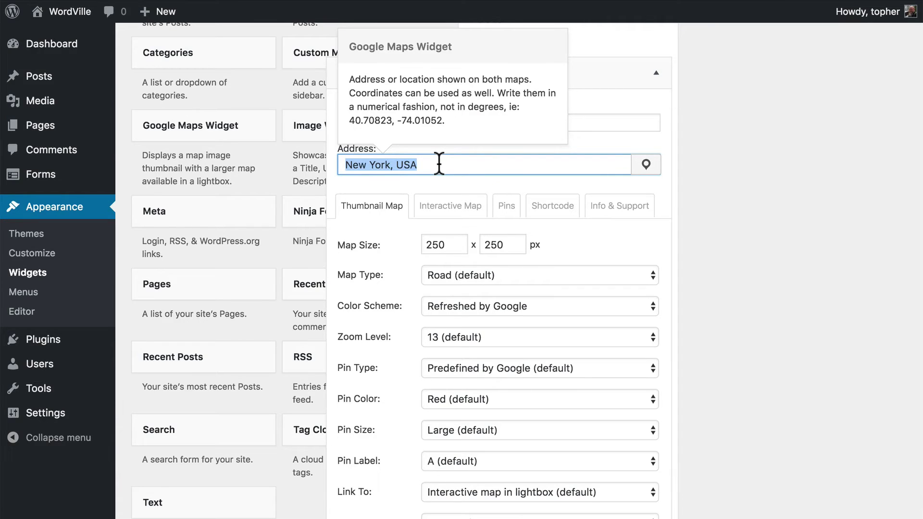
type("Wardvi")
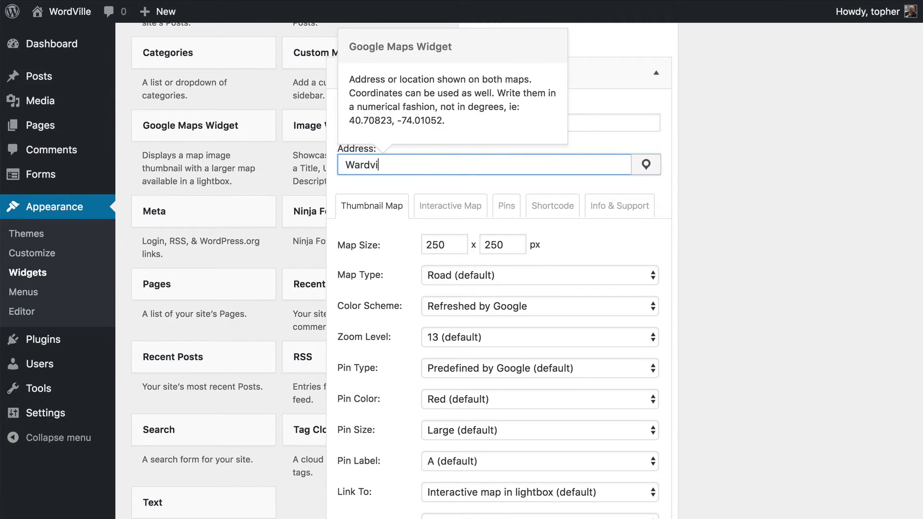
type("lle OK")
scroll(615, 249, "down", 5)
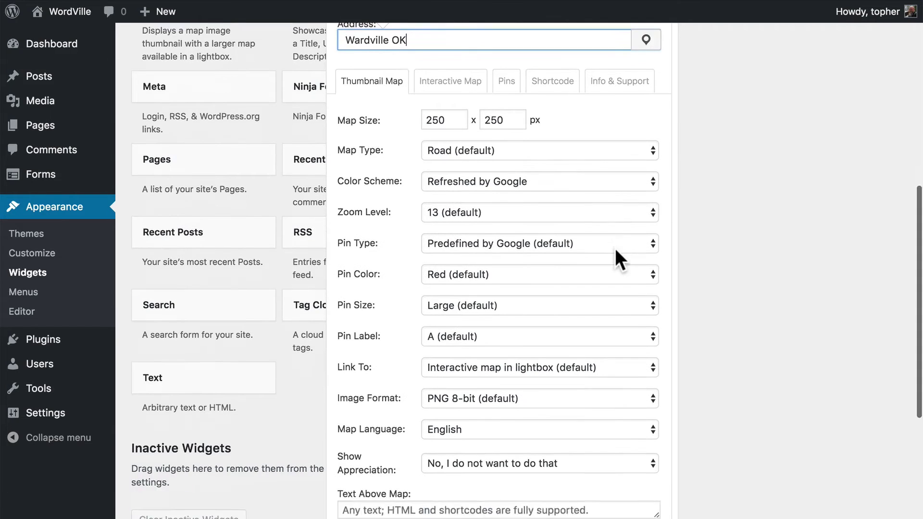
scroll(615, 249, "down", 3)
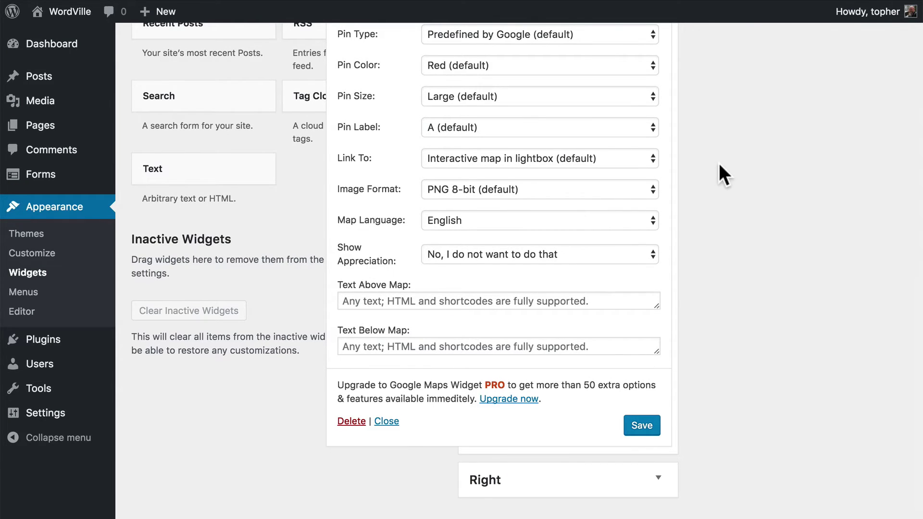
scroll(719, 164, "up", 1)
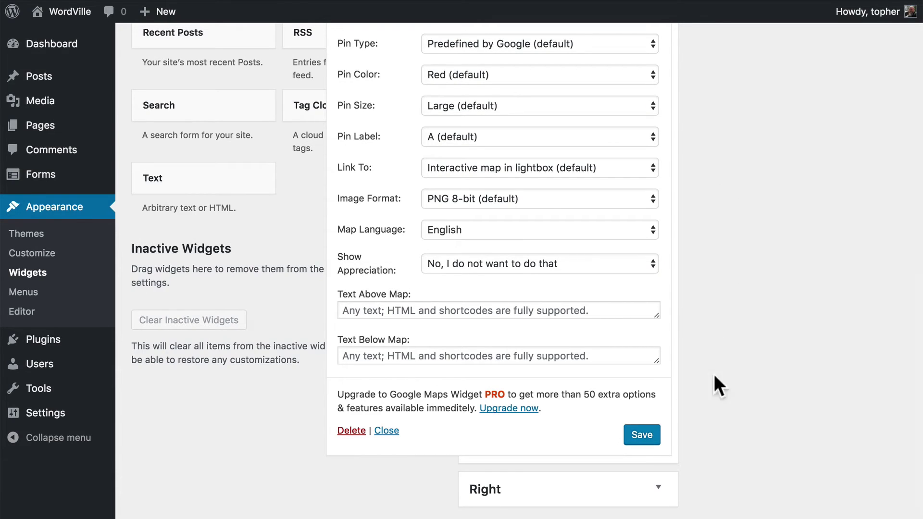
left_click(639, 435)
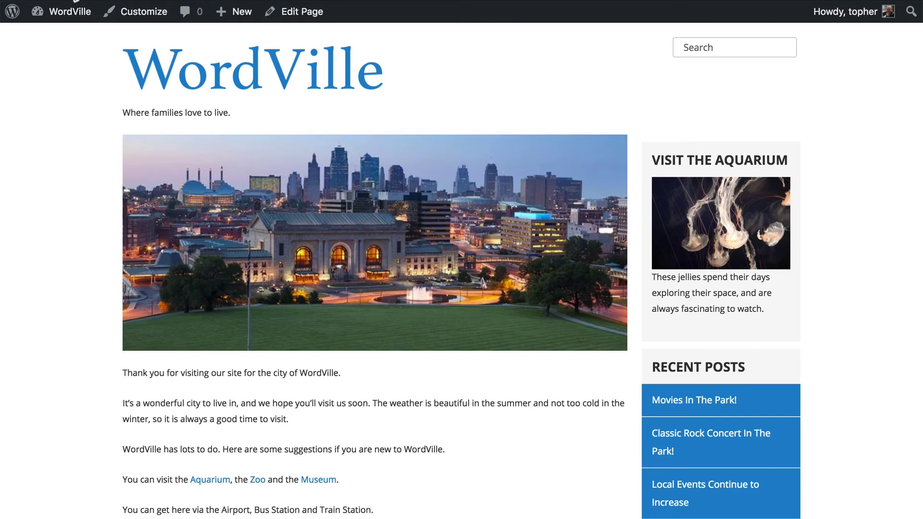
View the Wardville map in the WordVille footer and pan its enlarged interactive version
left_click(67, 10)
scroll(84, 210, "down", 15)
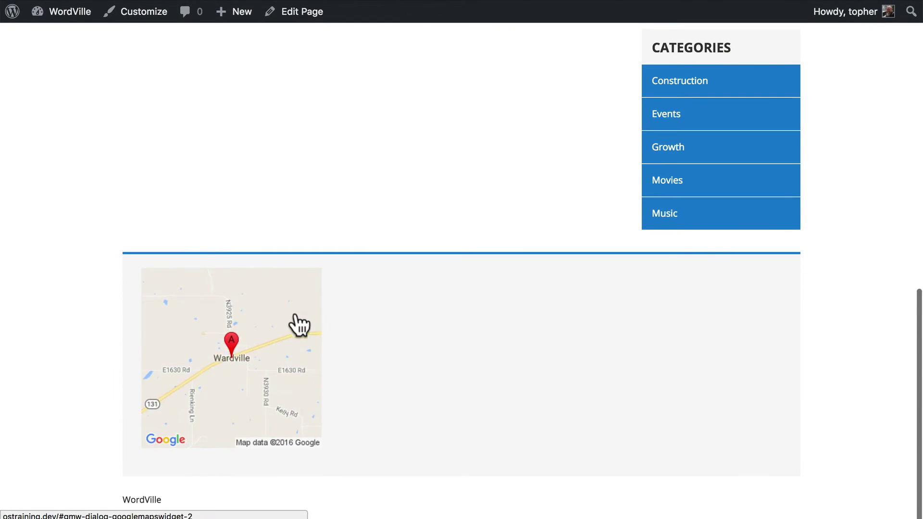
left_click(213, 365)
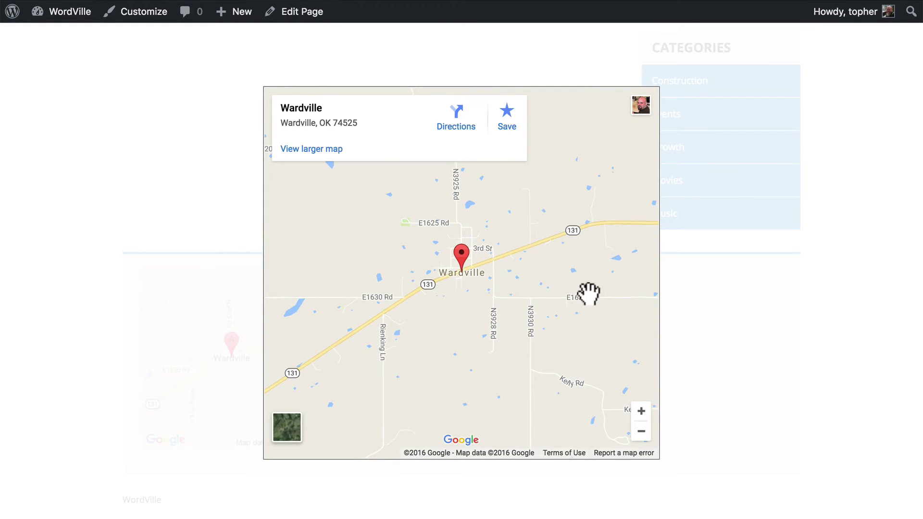
mouse_move(527, 251)
left_mouse_down()
mouse_move(527, 294)
mouse_move(504, 377)
mouse_move(527, 268)
left_mouse_up()
key("Escape")
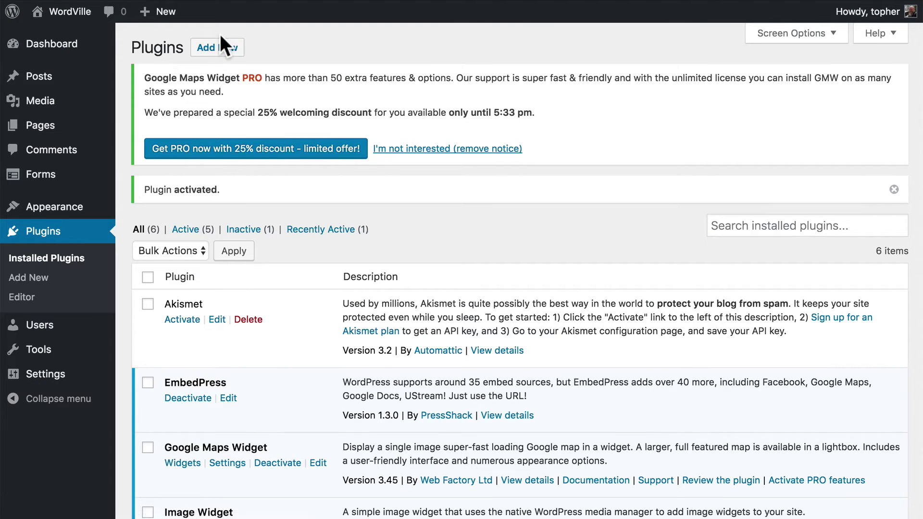
Search the plugin directory for 'weather widget' and browse the results
left_click(218, 47)
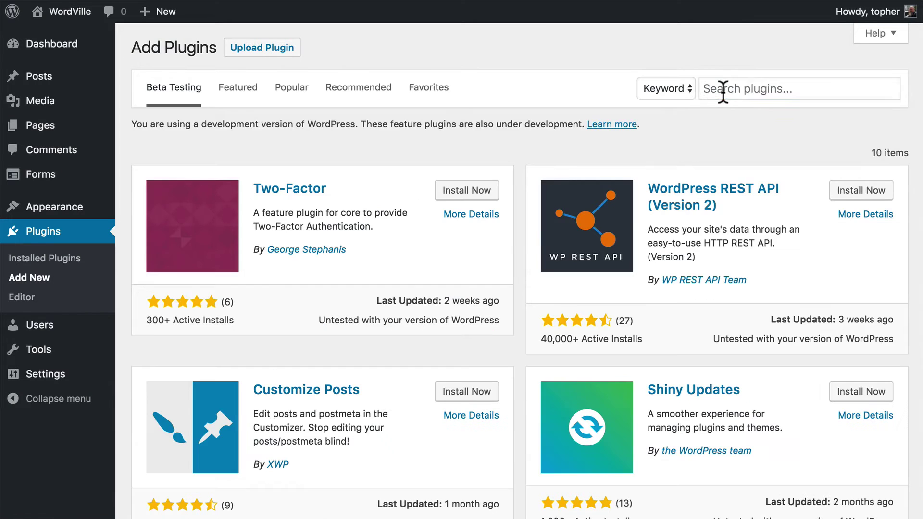
left_click(723, 90)
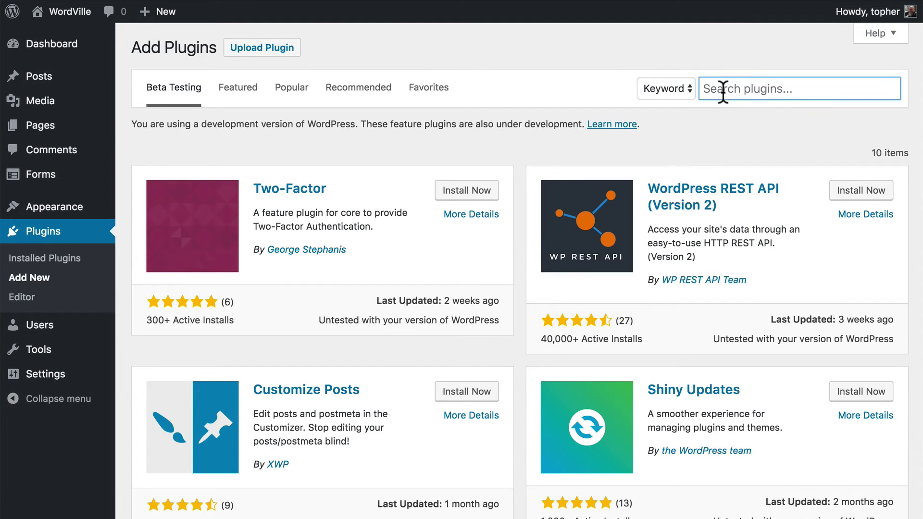
type("weather")
key("Return")
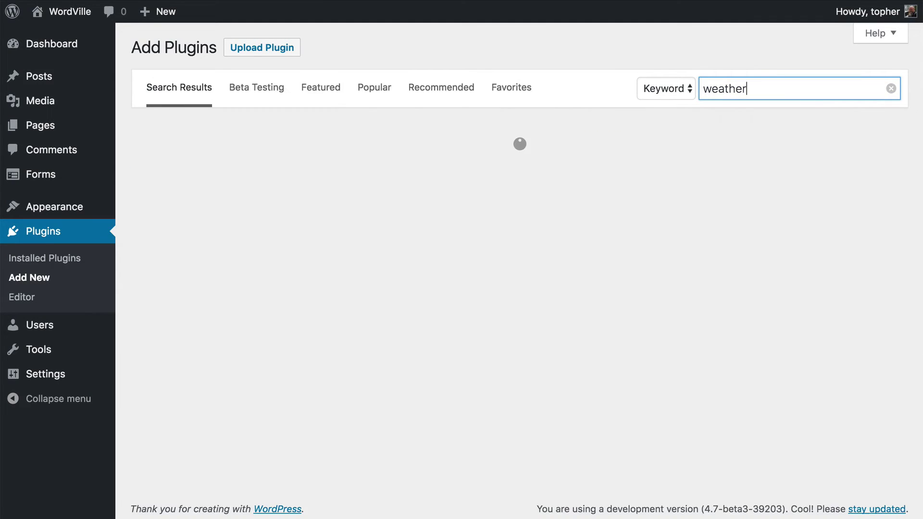
type("widget")
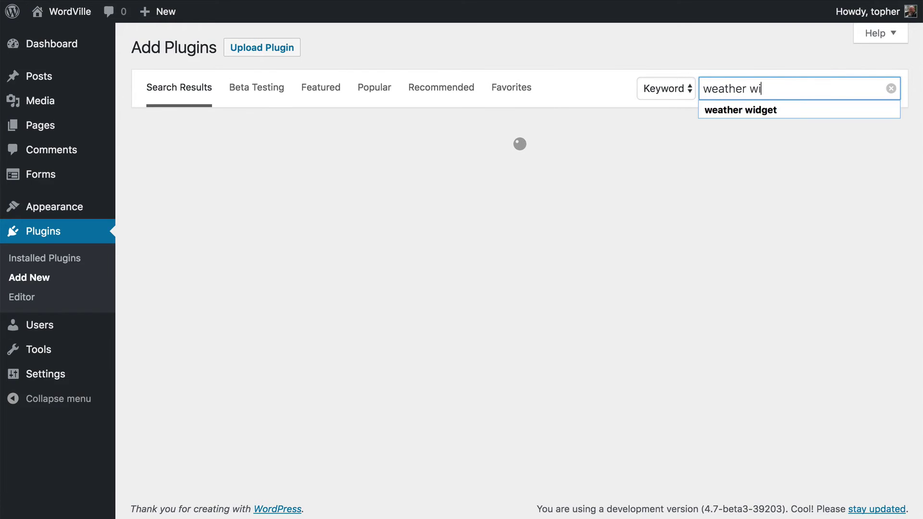
key("Return")
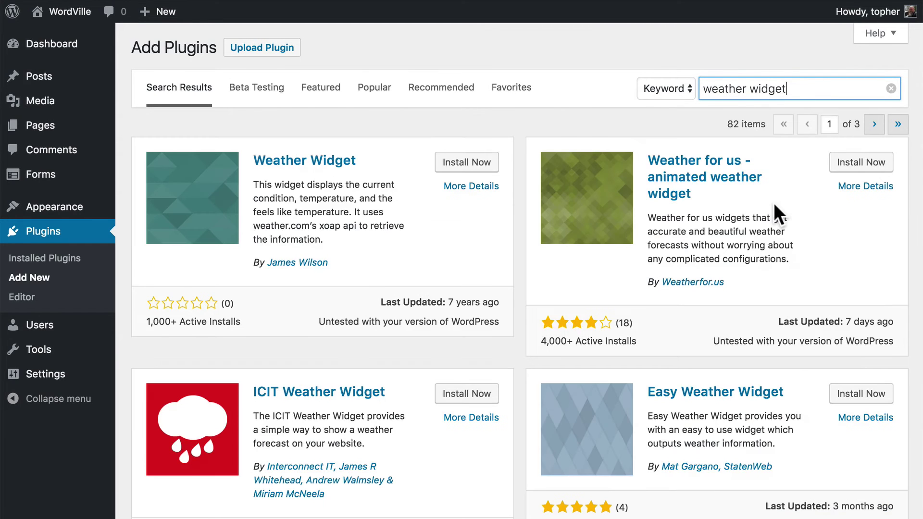
scroll(773, 203, "down", 1)
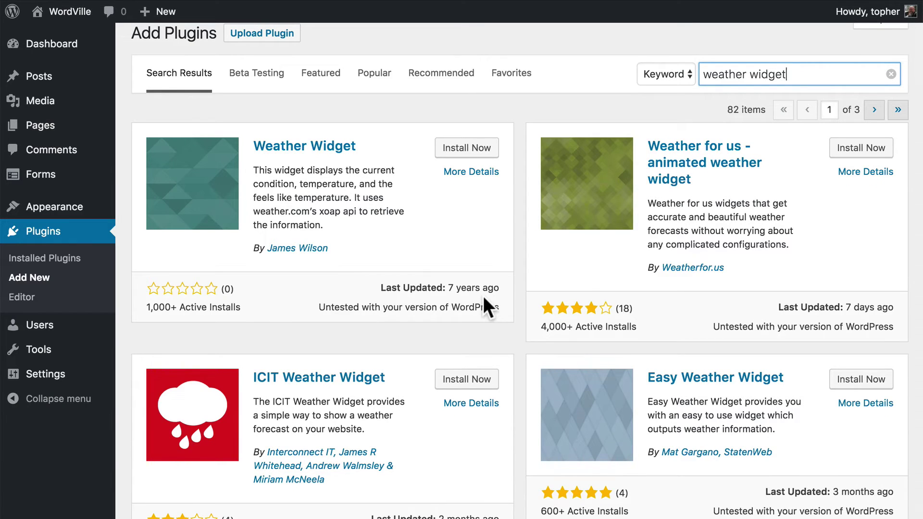
scroll(483, 298, "down", 1)
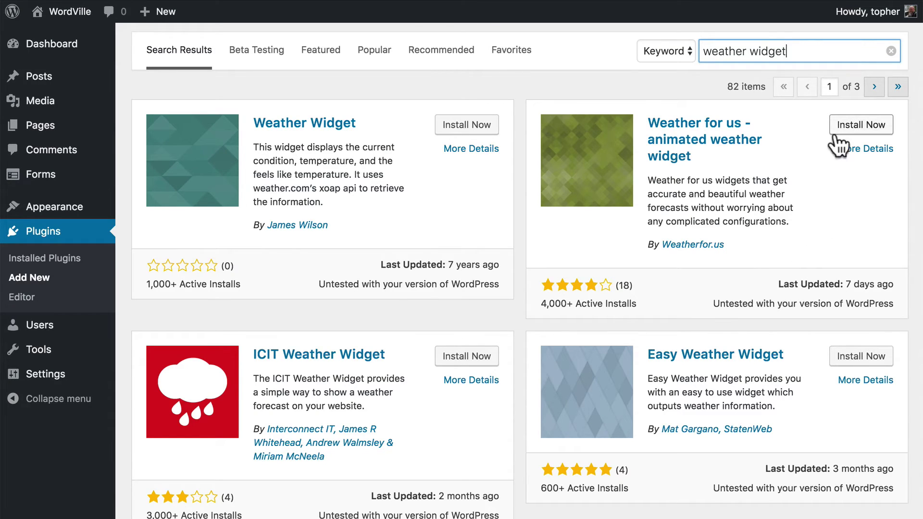
Review the Weather for us plugin's details and screenshots, then install and activate it
left_click(854, 148)
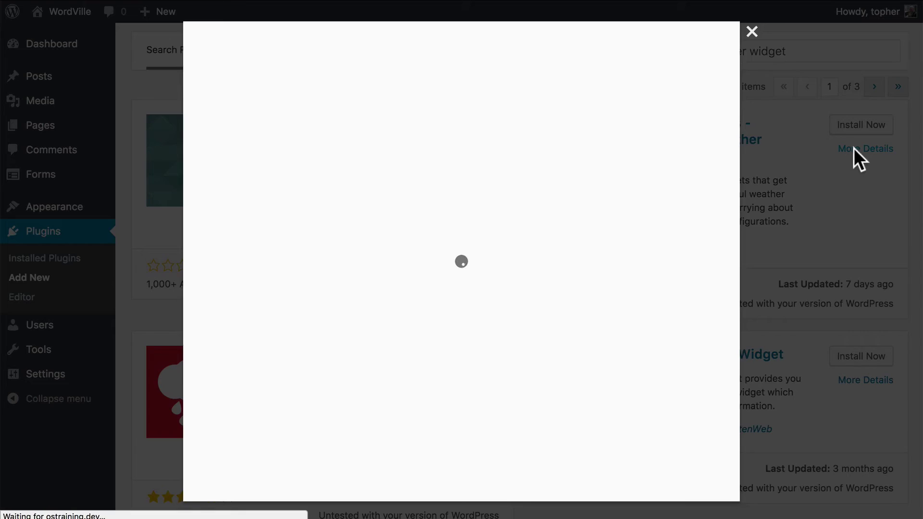
scroll(613, 166, "down", 1)
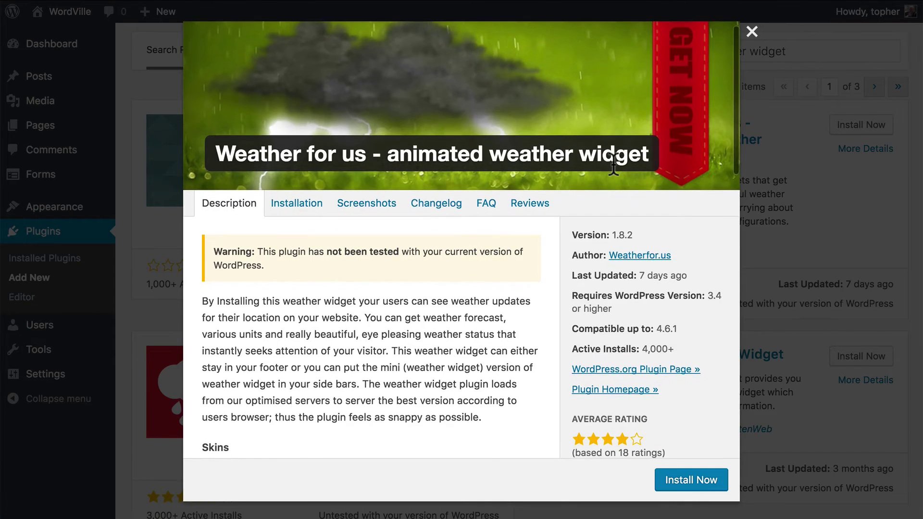
left_click(351, 204)
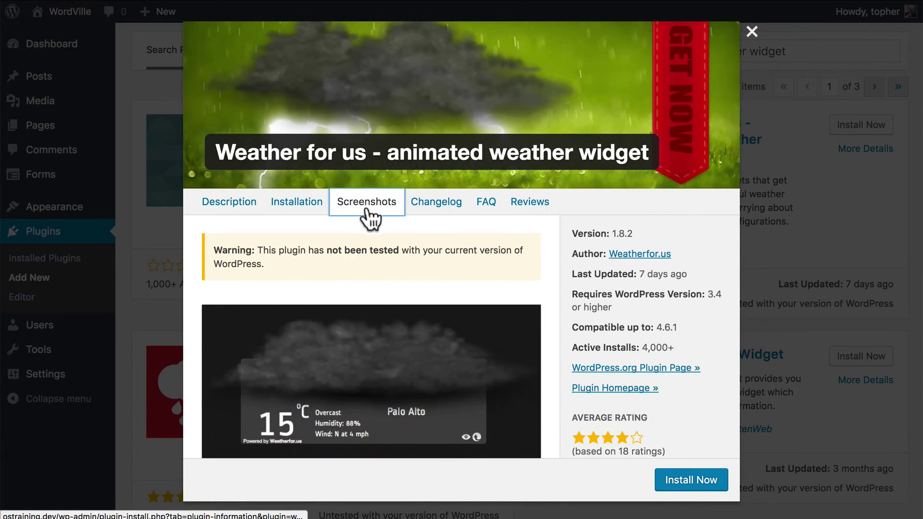
scroll(520, 281, "down", 10)
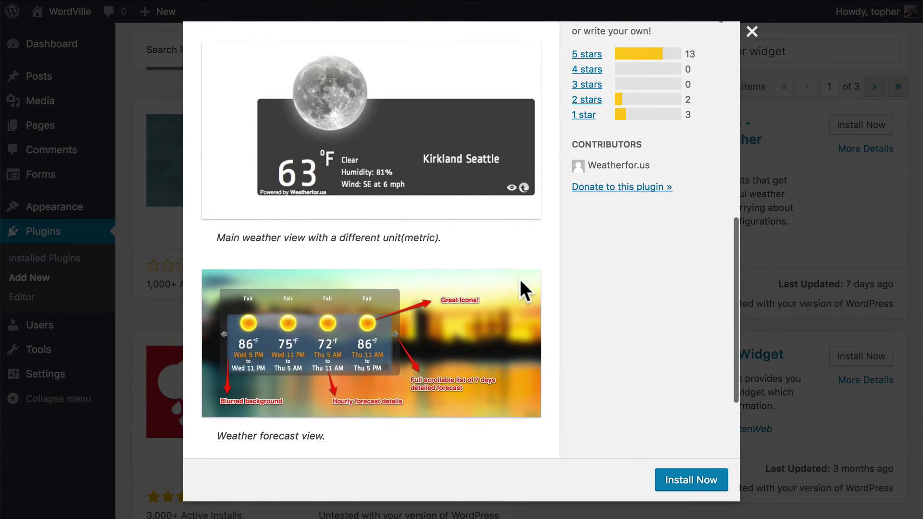
scroll(520, 279, "down", 5)
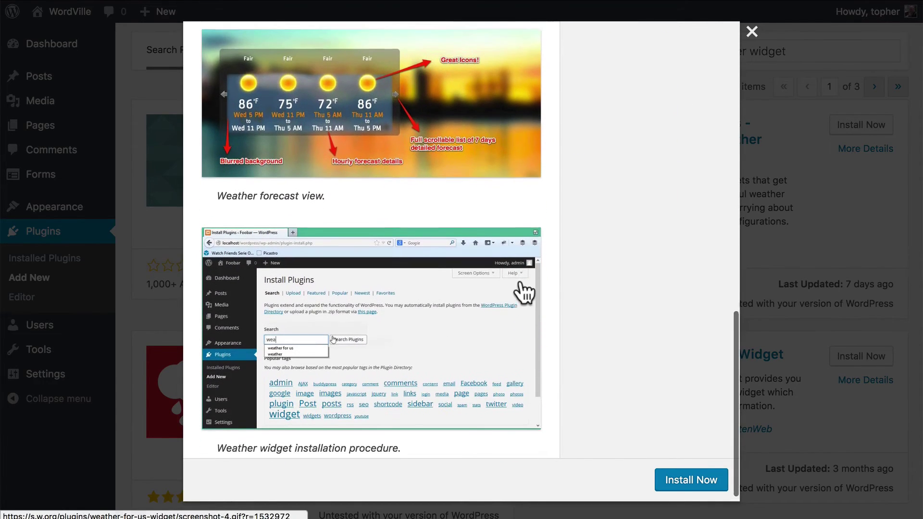
scroll(522, 290, "up", 5)
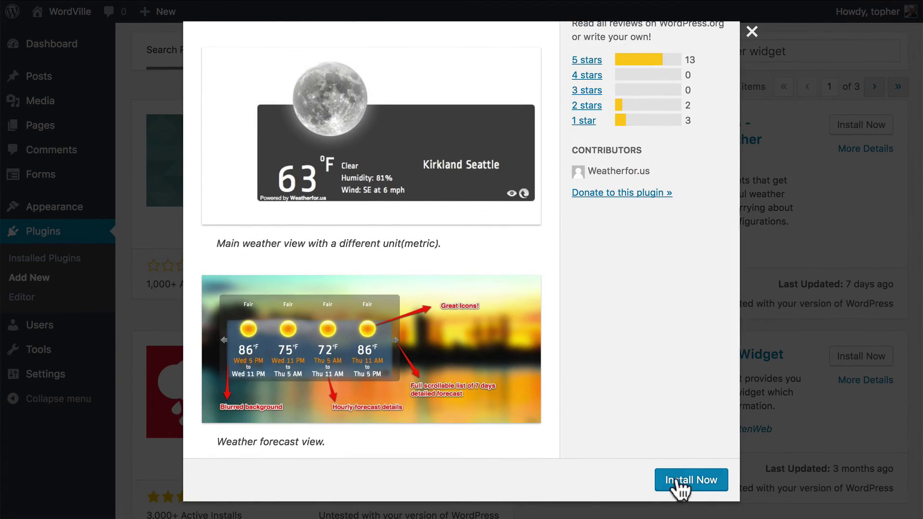
left_click(680, 480)
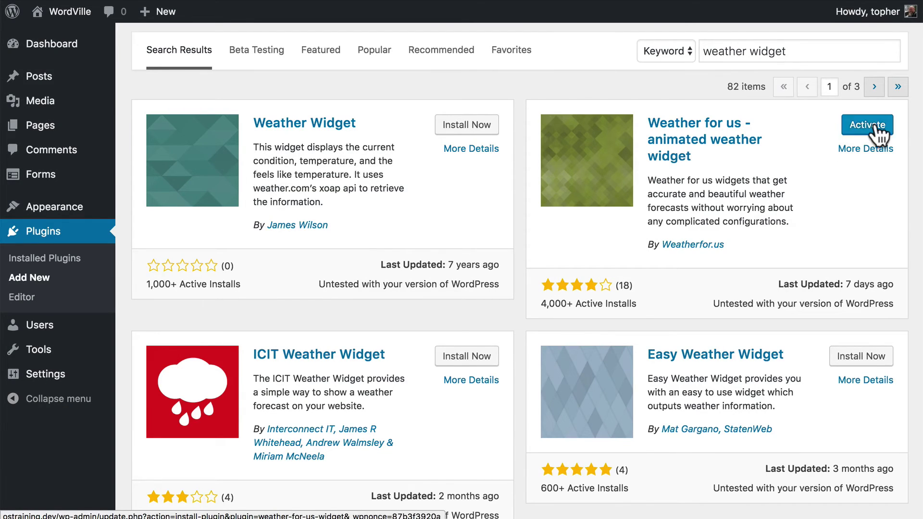
left_click(872, 124)
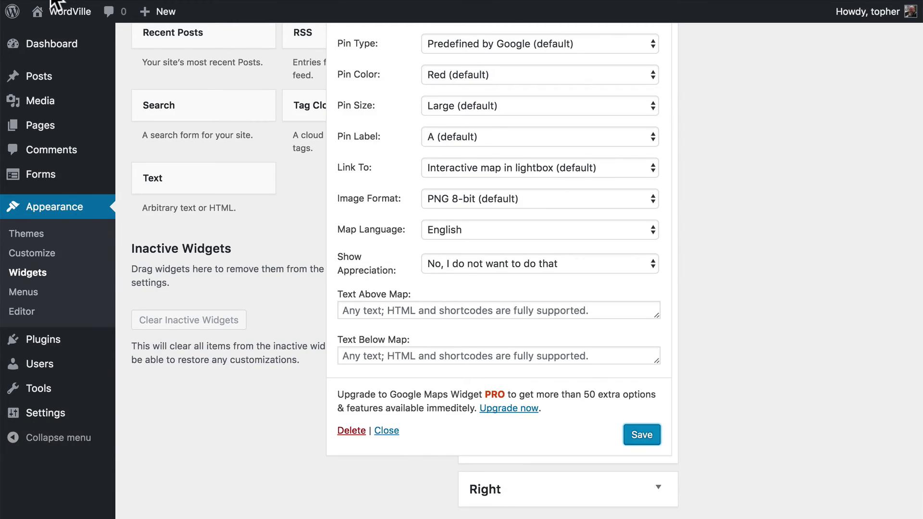
Add the Weather for us Desktop widget to the Footer with location Wardville OK and save
key("super+r")
scroll(510, 189, "up", 8)
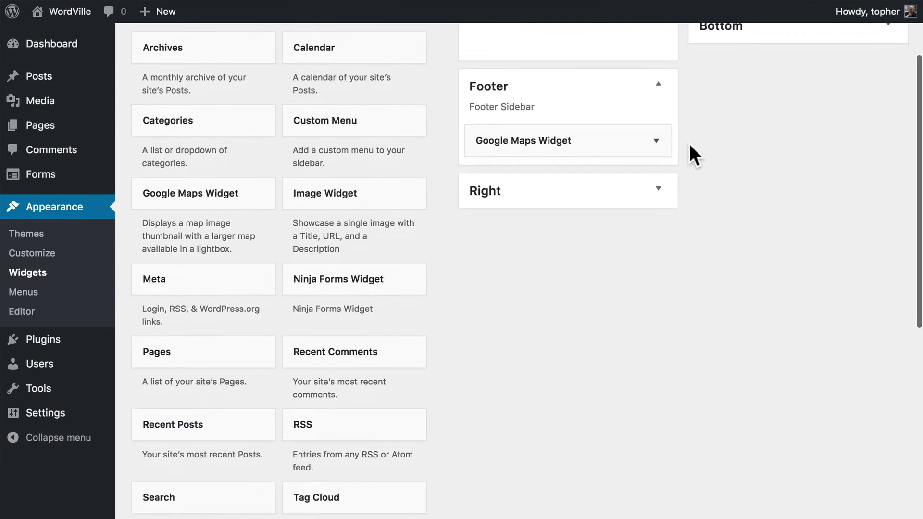
scroll(689, 145, "down", 2)
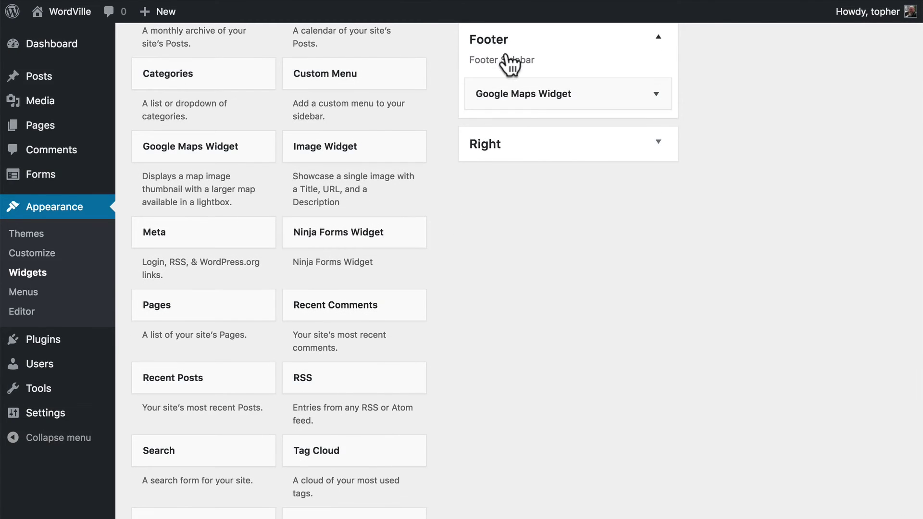
scroll(569, 274, "down", 6)
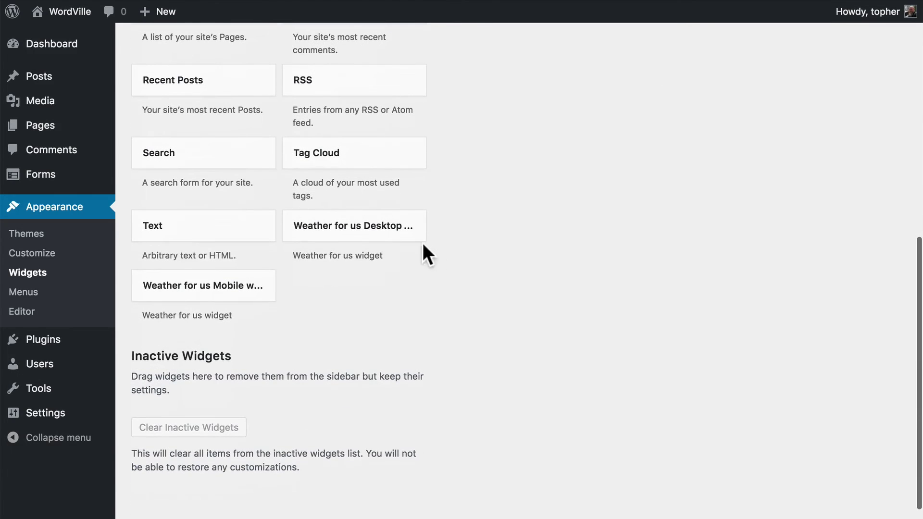
left_click(422, 236)
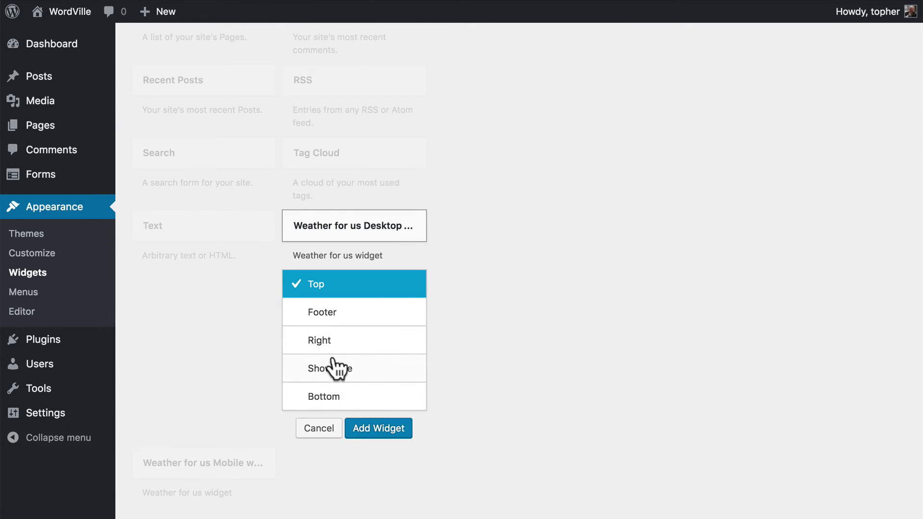
left_click(326, 316)
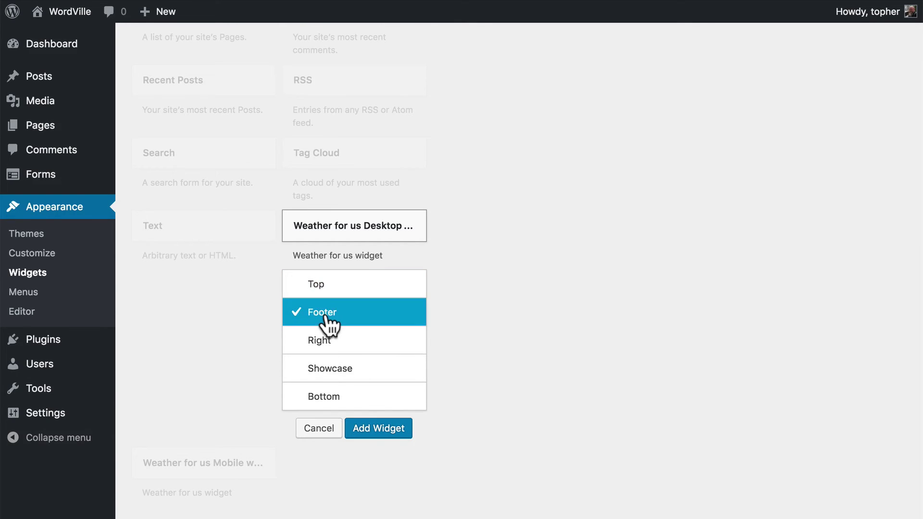
left_click(378, 428)
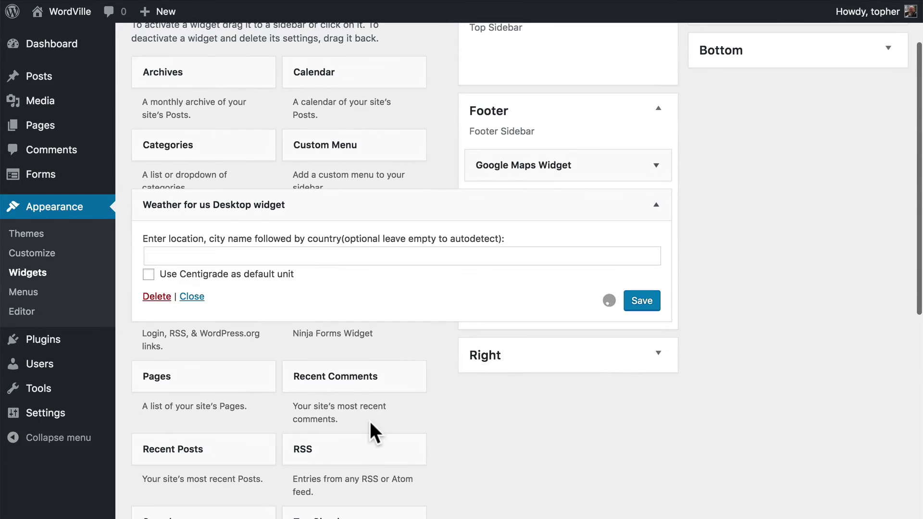
left_click(280, 257)
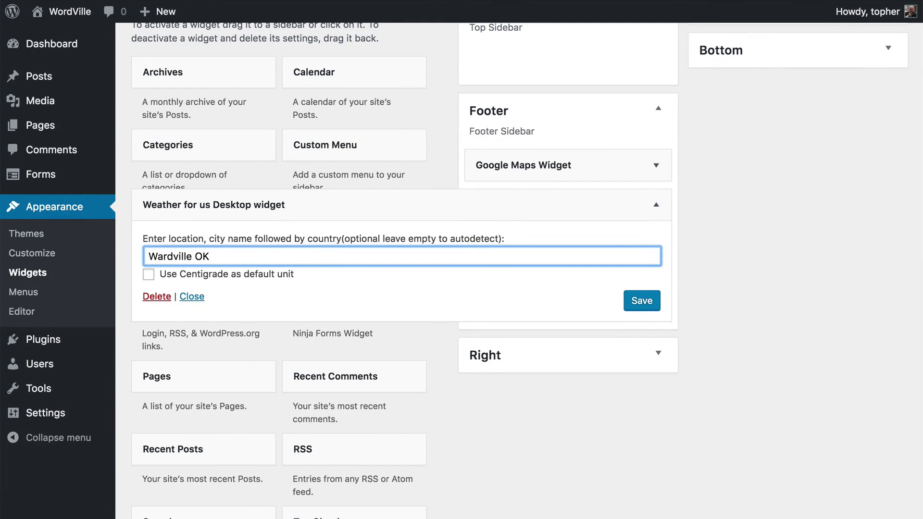
left_click(641, 302)
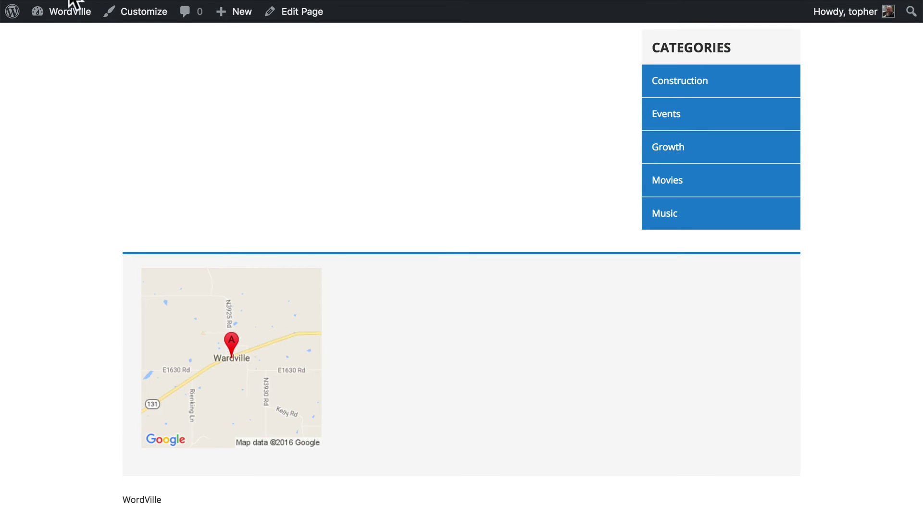
Deactivate and delete the Weather for us widget plugin, confirming removal of its data
scroll(438, 388, "down", 5)
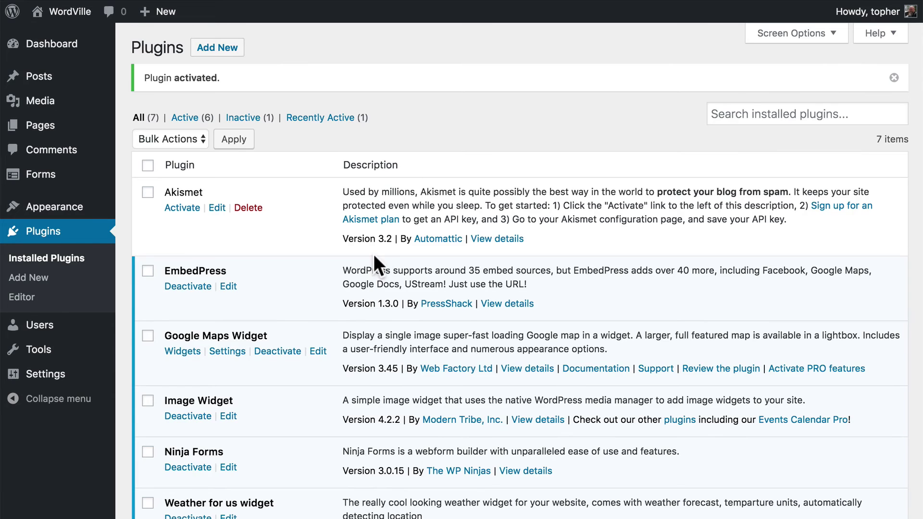
scroll(373, 254, "down", 5)
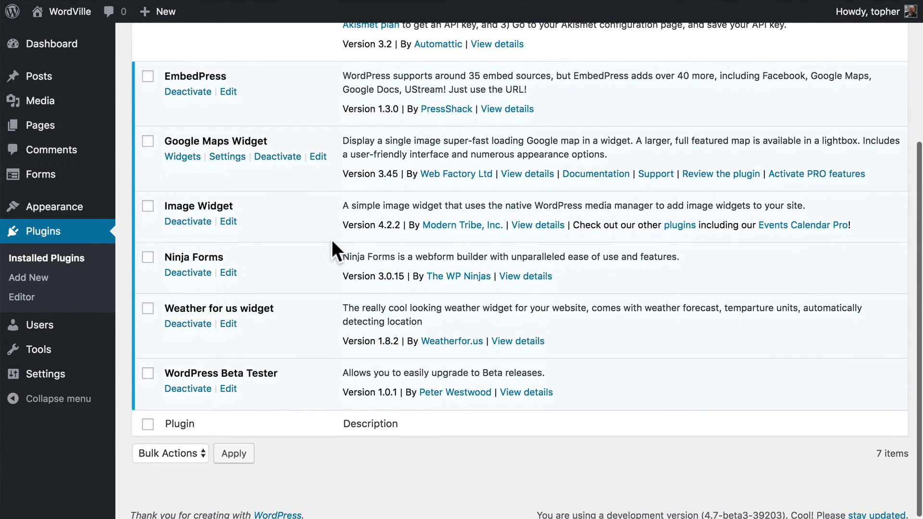
left_click(180, 324)
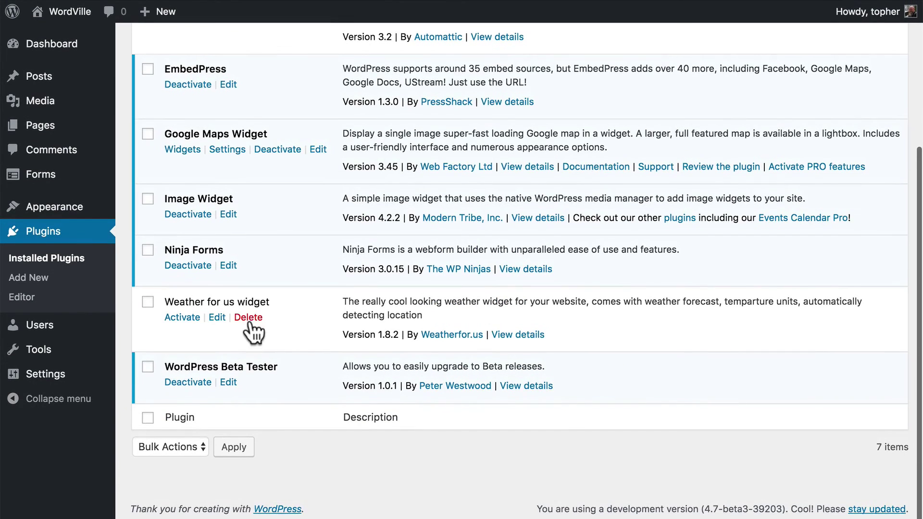
left_click(249, 317)
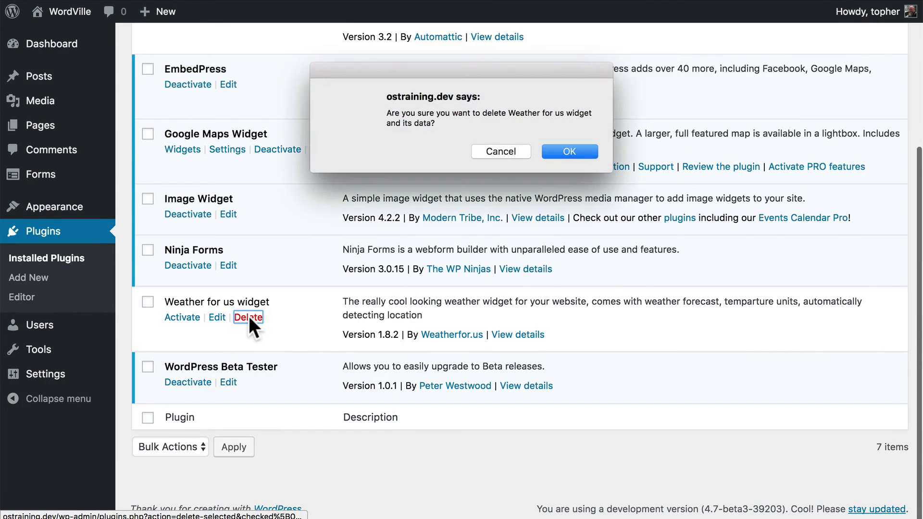
left_click(569, 150)
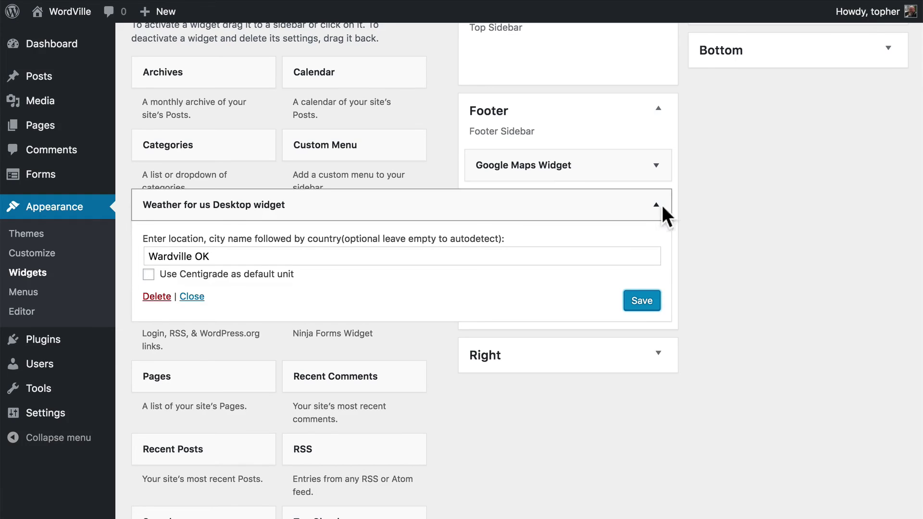
Add a 'City Information' Text widget with City Hall address and phone to the Right sidebar, auto-paragraphs on
mouse_move(58, 5)
key("super+r")
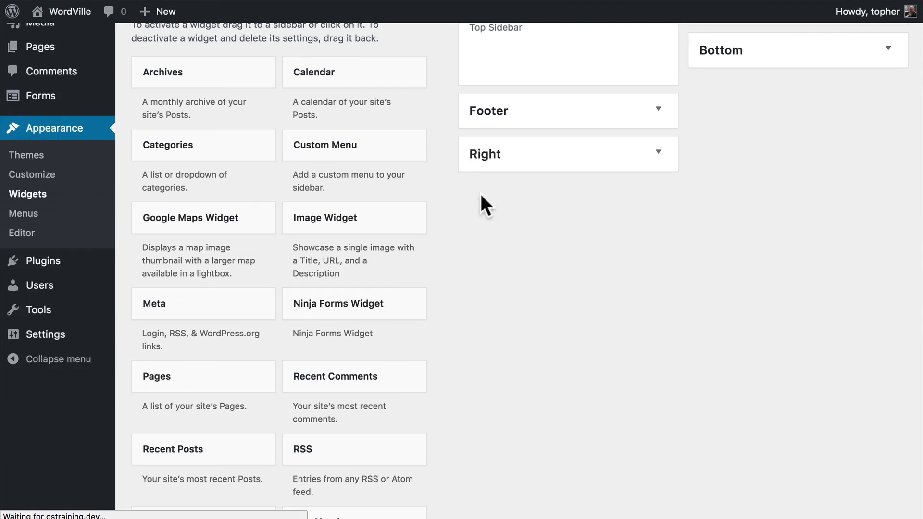
scroll(684, 241, "down", 5)
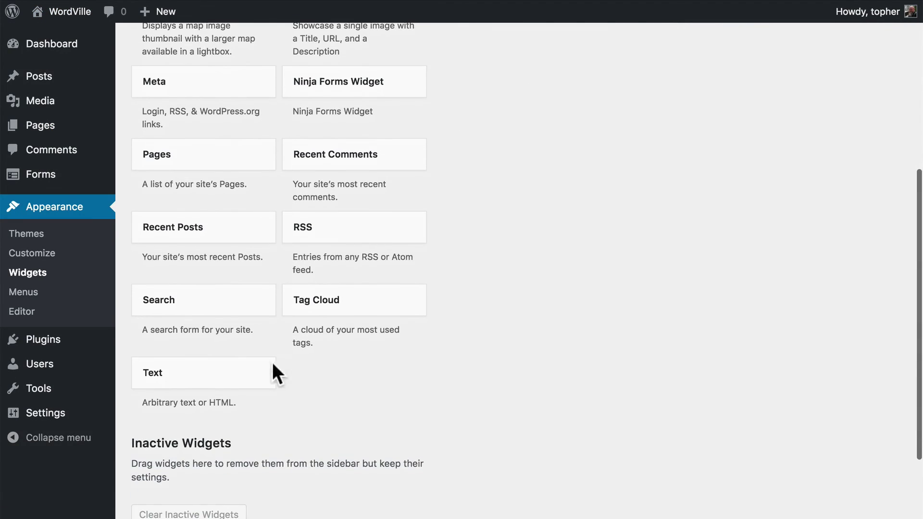
left_click(205, 377)
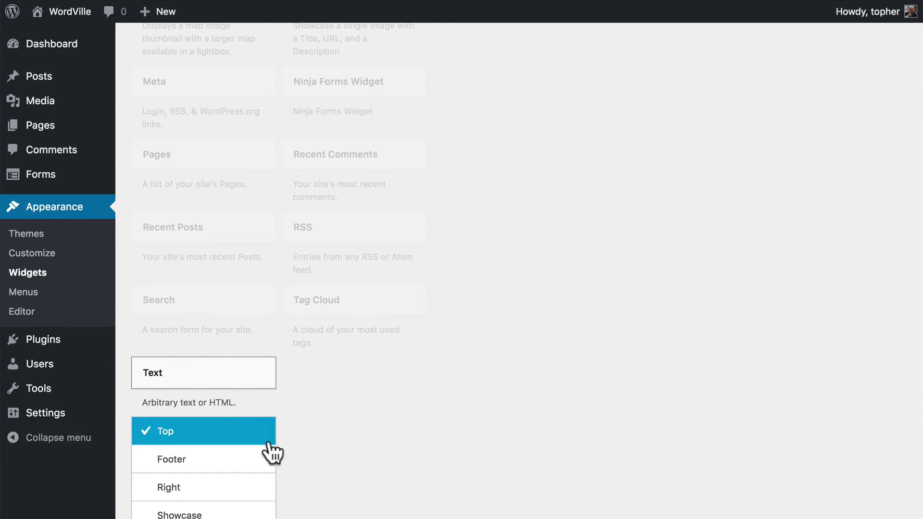
scroll(207, 432, "down", 2)
left_click(194, 422)
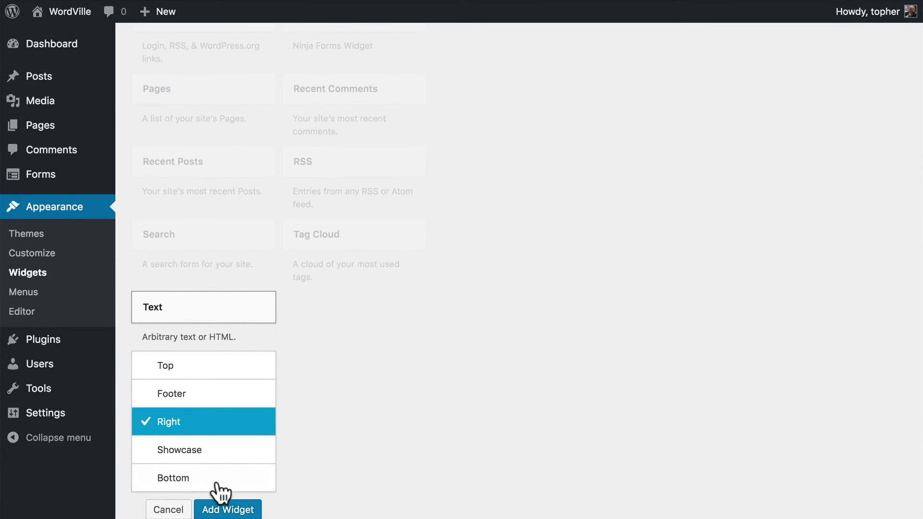
left_click(221, 508)
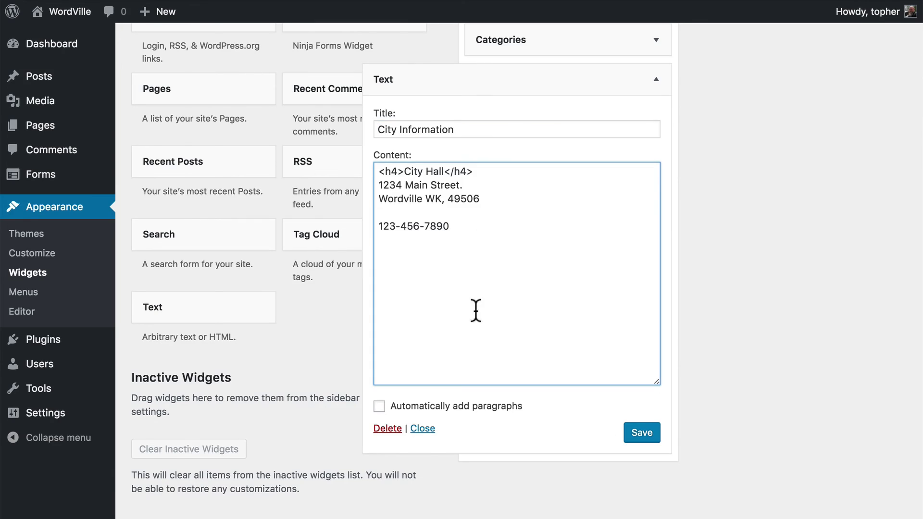
left_click(466, 414)
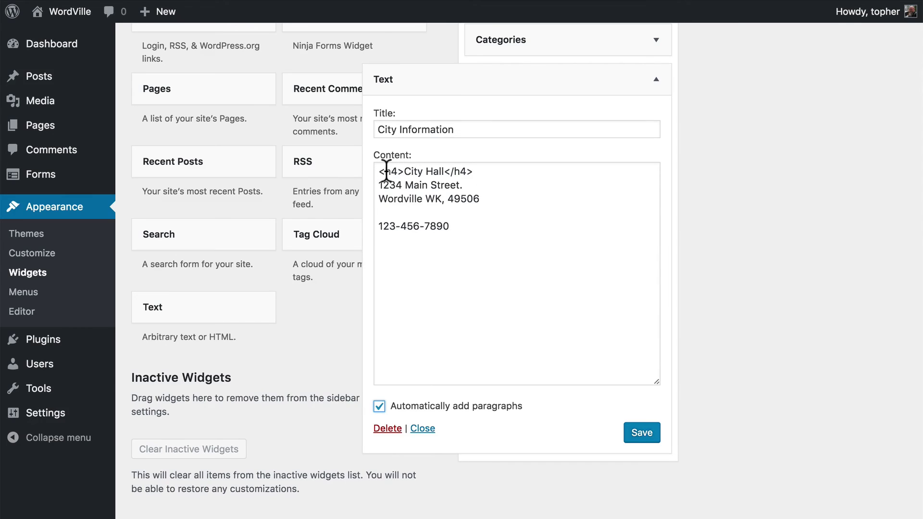
left_click(639, 435)
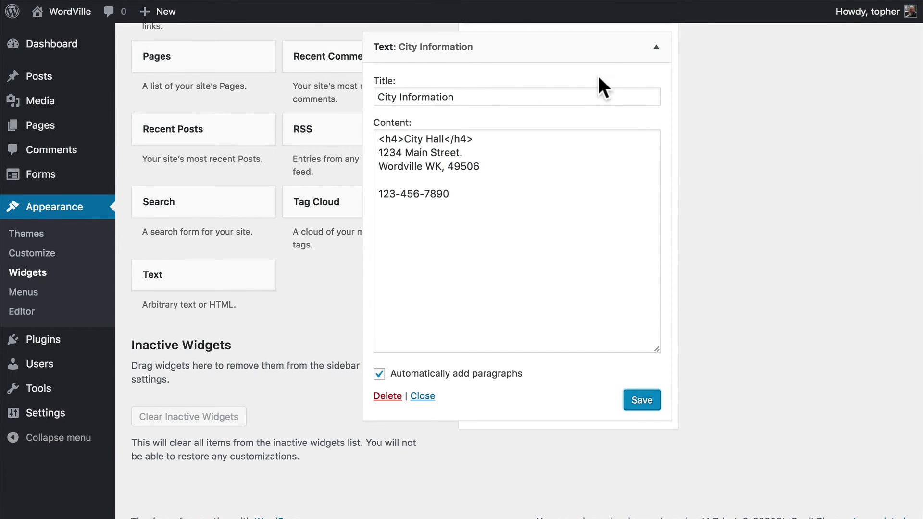
Move City Information into the Footer below Google Maps Widget and add the Meta widget beneath it
left_click_drag(599, 79, 647, 178)
scroll(646, 179, "up", 5)
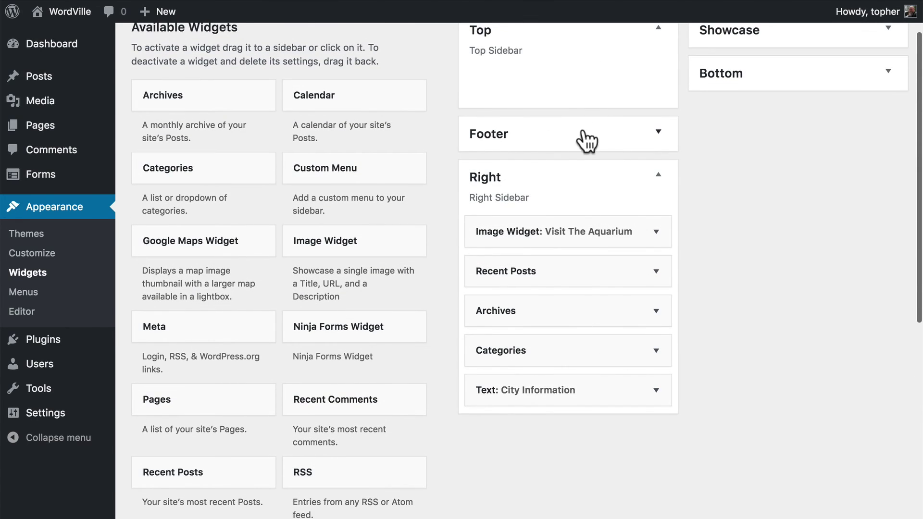
left_click(584, 140)
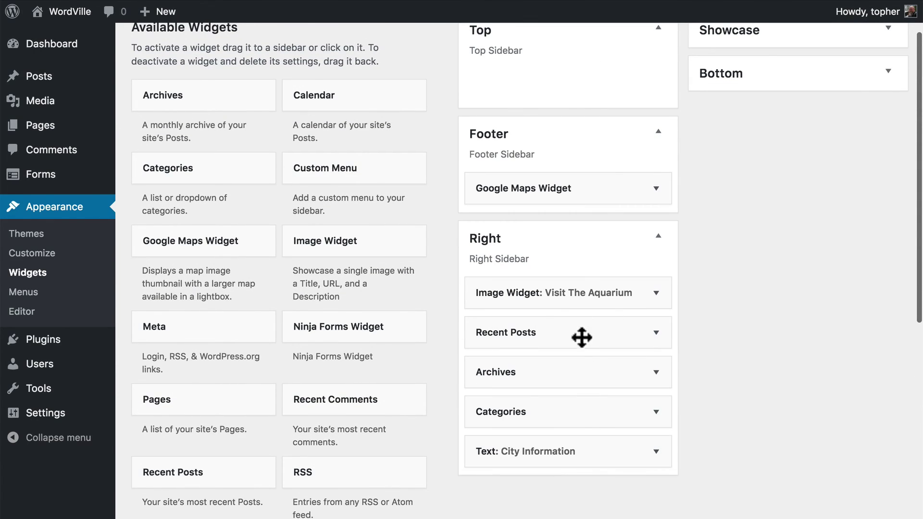
left_click_drag(556, 461, 557, 228)
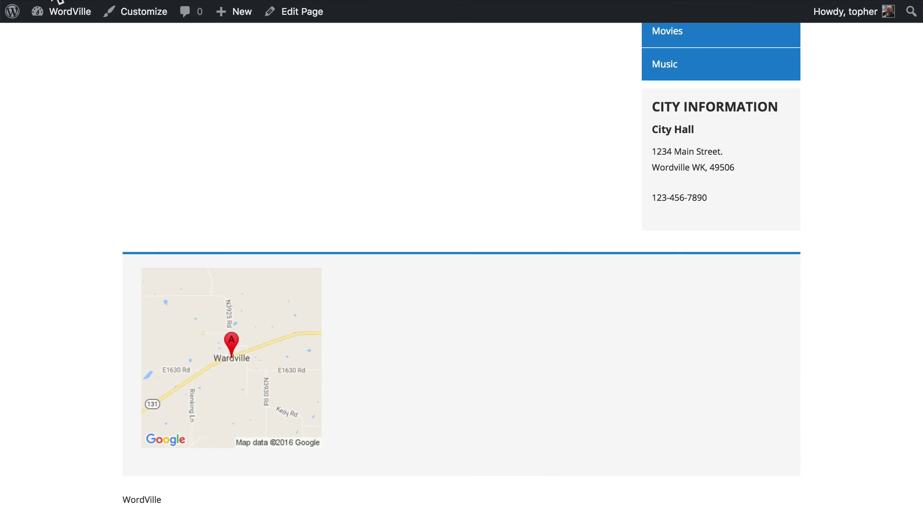
key("super+r")
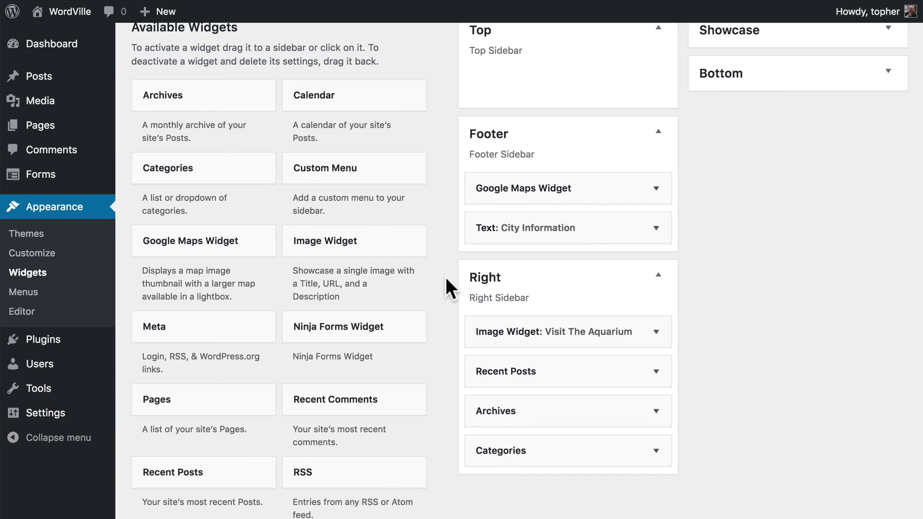
left_click_drag(201, 338, 548, 275)
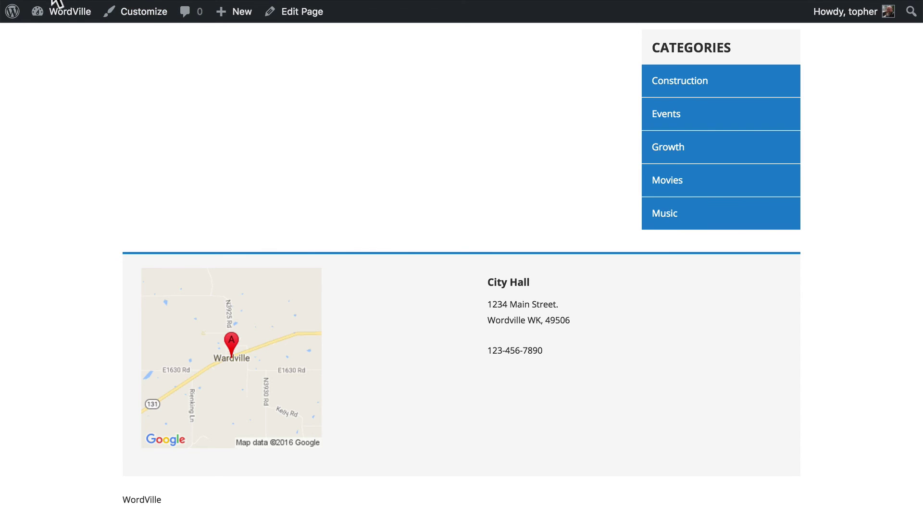
Reload the live site and inspect the footer's map, City Hall details and Meta links
left_click(54, 2)
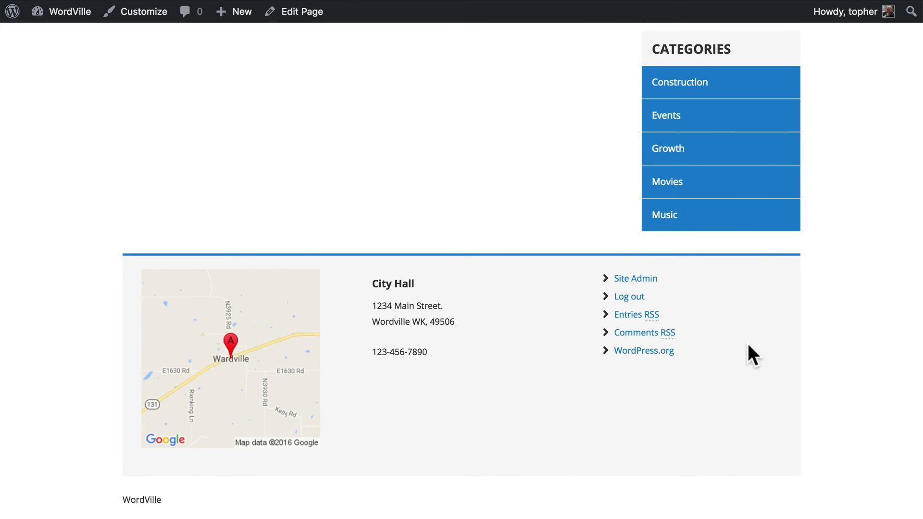
scroll(748, 344, "up", 20)
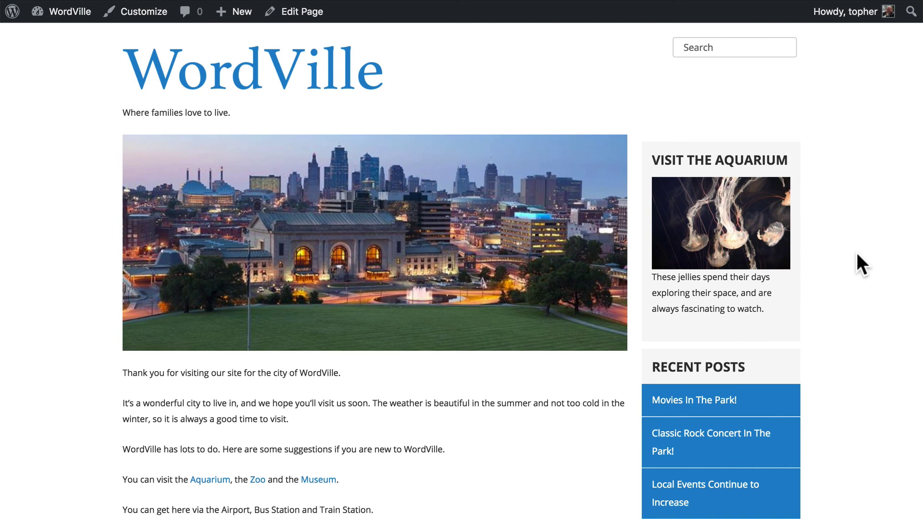
scroll(857, 256, "down", 10)
scroll(855, 250, "up", 8)
scroll(460, 284, "down", 7)
scroll(425, 151, "up", 4)
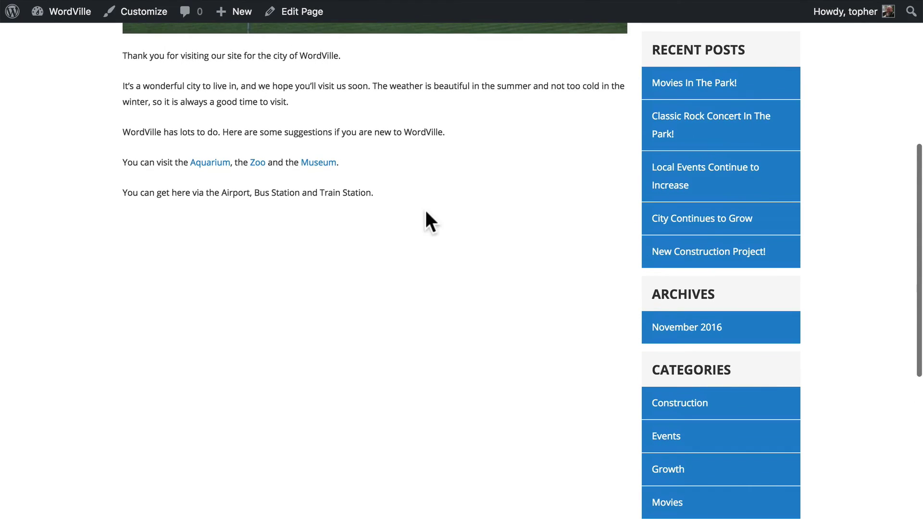
scroll(425, 209, "up", 3)
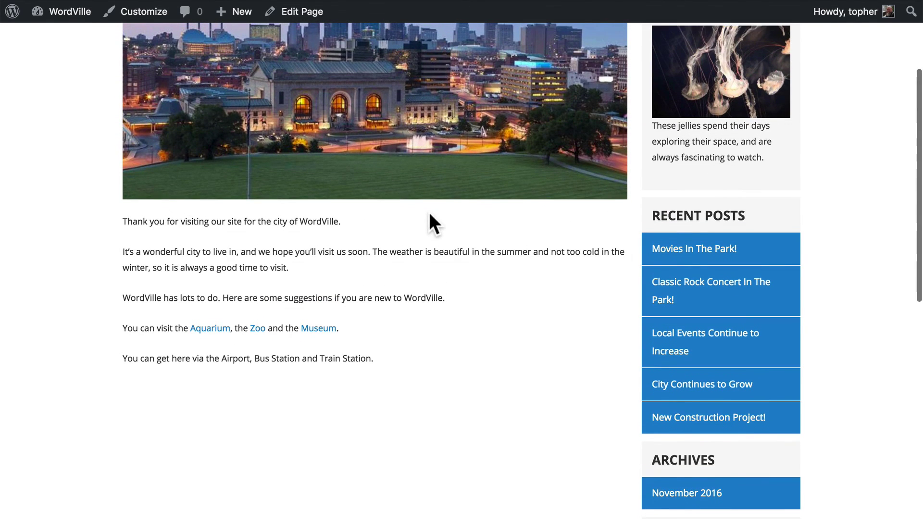
scroll(428, 212, "up", 3)
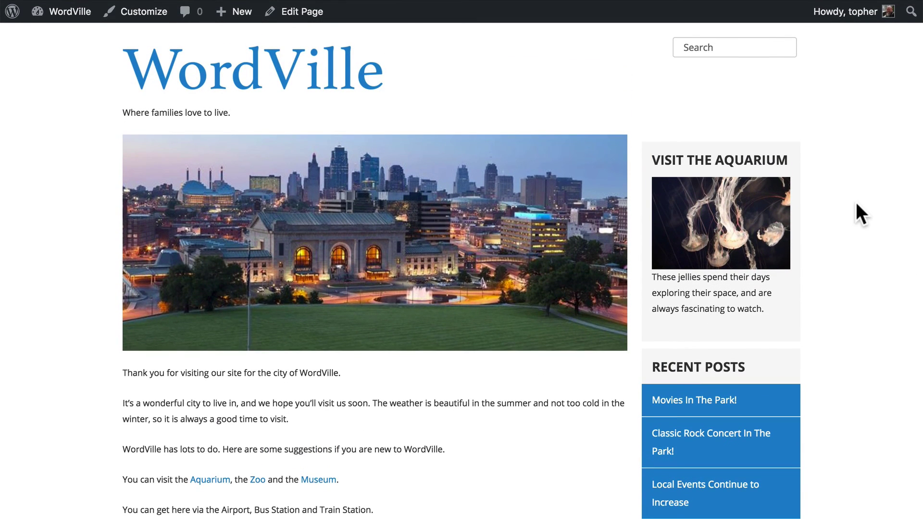